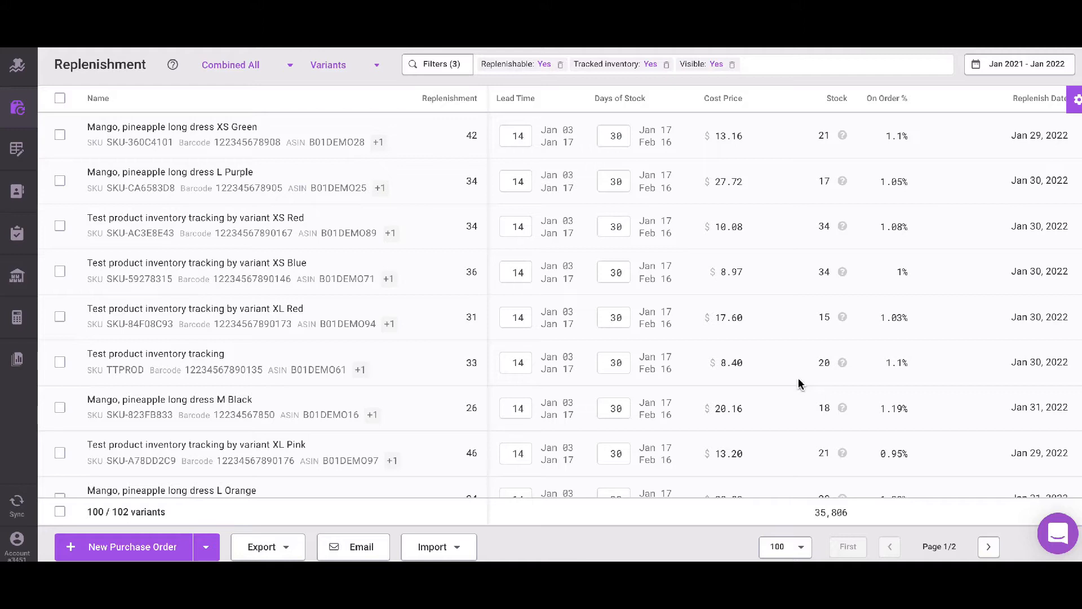
Select all 102 replenishment variants and start multiple stock orders to Shopify US Warehouse for them.
{"action": "left_click", "coordinate": [59, 99]}
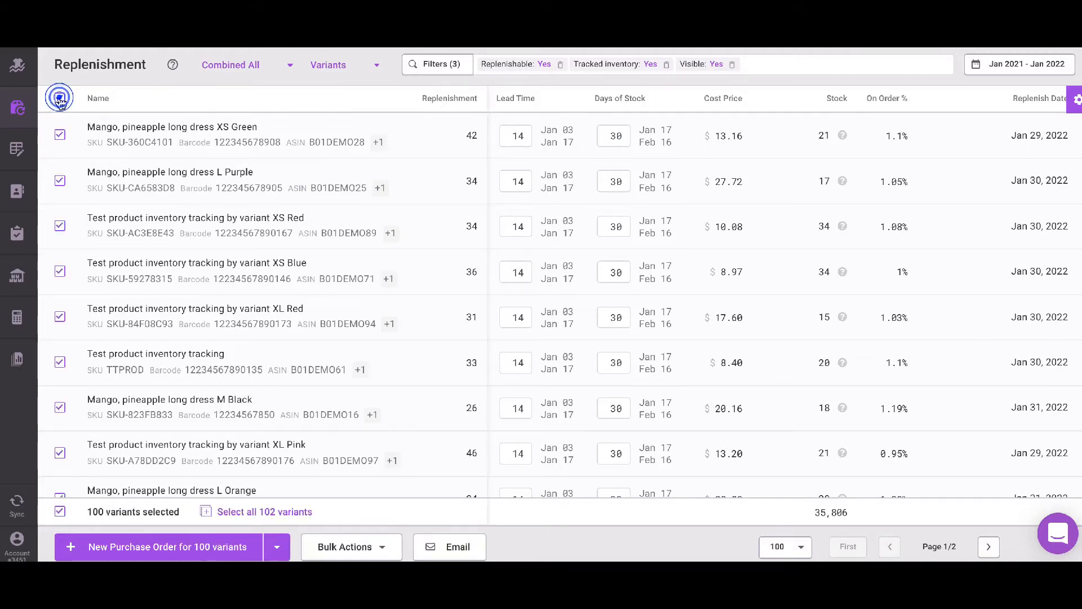
{"action": "left_click", "coordinate": [267, 511]}
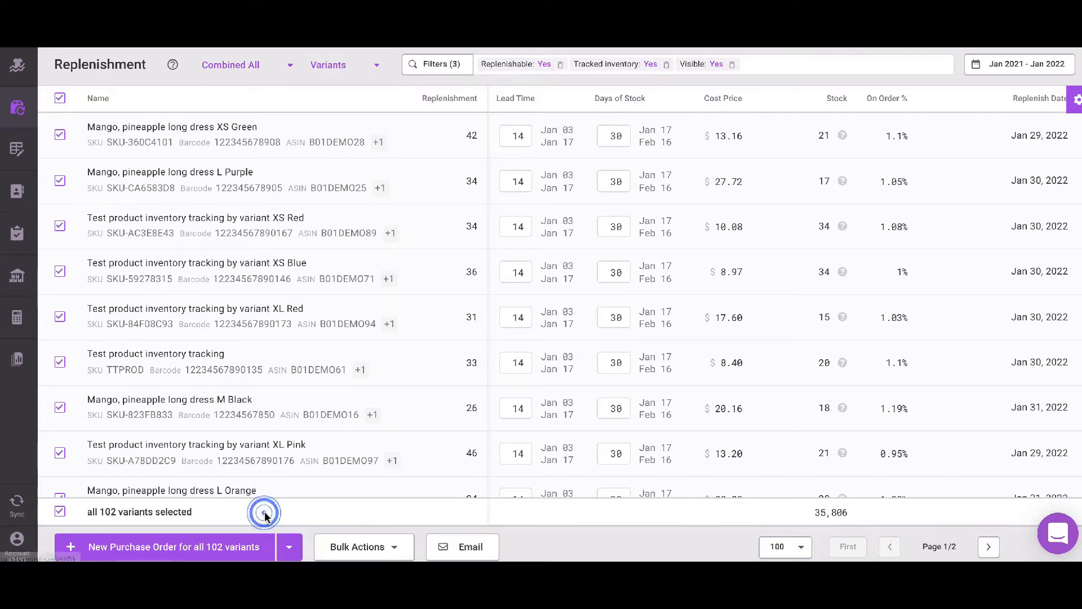
{"action": "scroll", "coordinate": [327, 513], "scroll_direction": "down", "scroll_amount": 1}
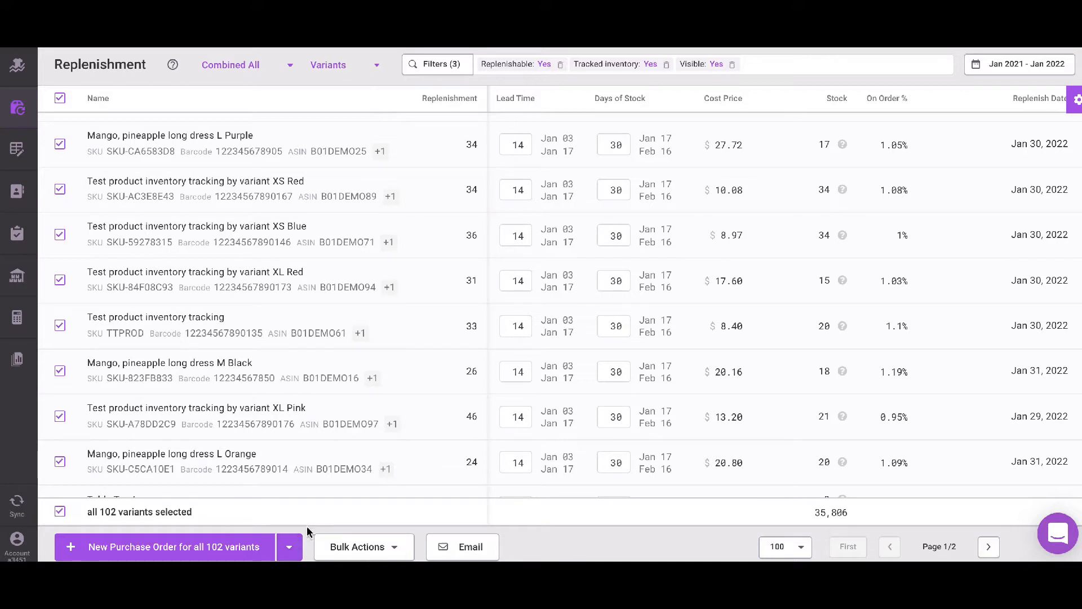
{"action": "left_click", "coordinate": [297, 547]}
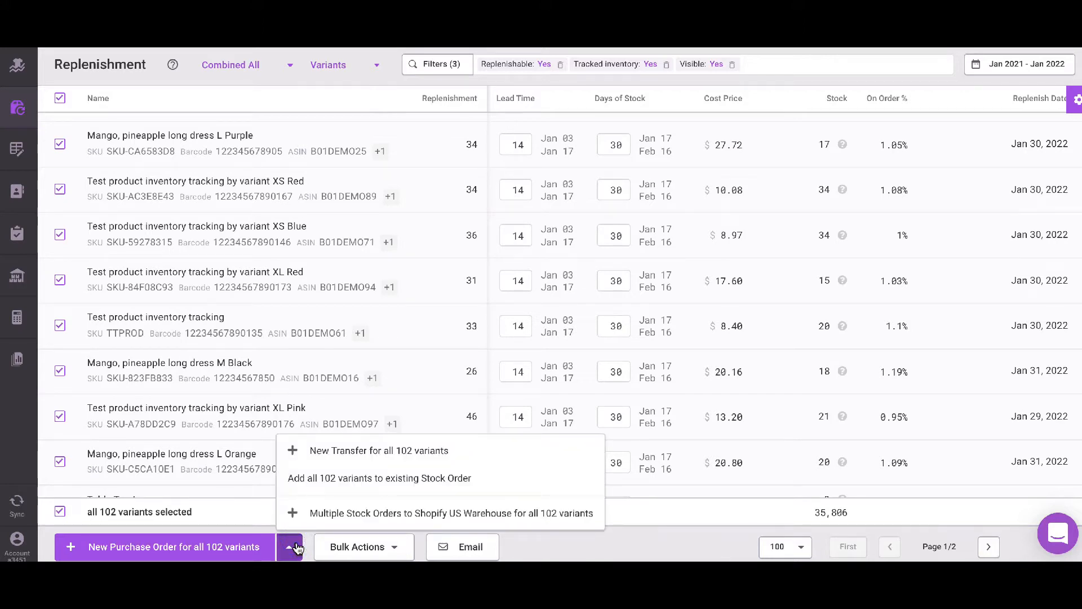
{"action": "left_click", "coordinate": [364, 513]}
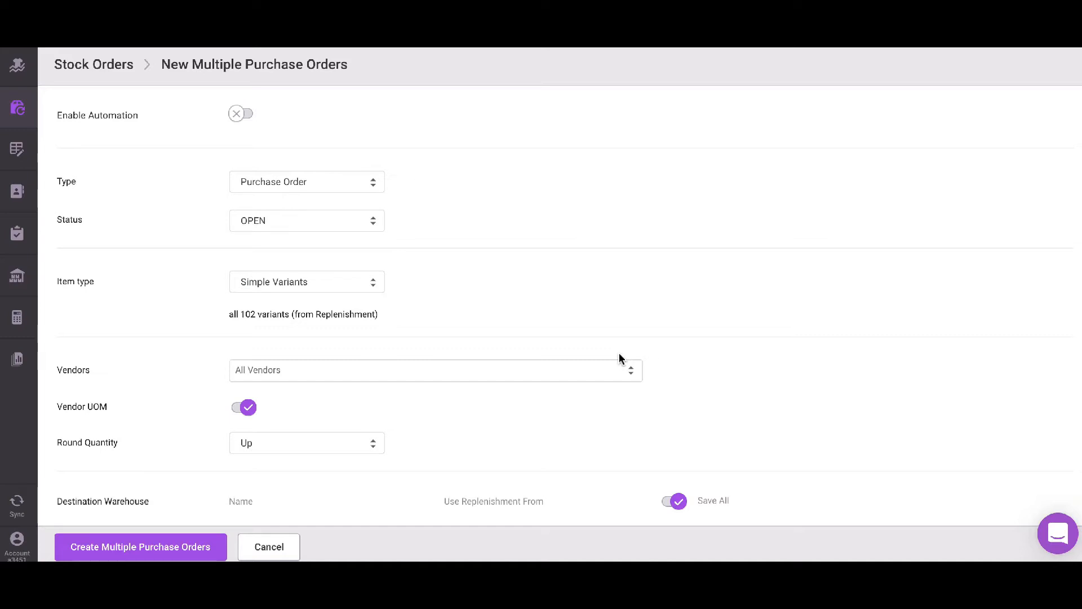
Examine the available order type and status choices for the new multiple purchase orders.
{"action": "scroll", "coordinate": [620, 358], "scroll_direction": "down", "scroll_amount": 1}
{"action": "scroll", "coordinate": [618, 353], "scroll_direction": "up", "scroll_amount": 1}
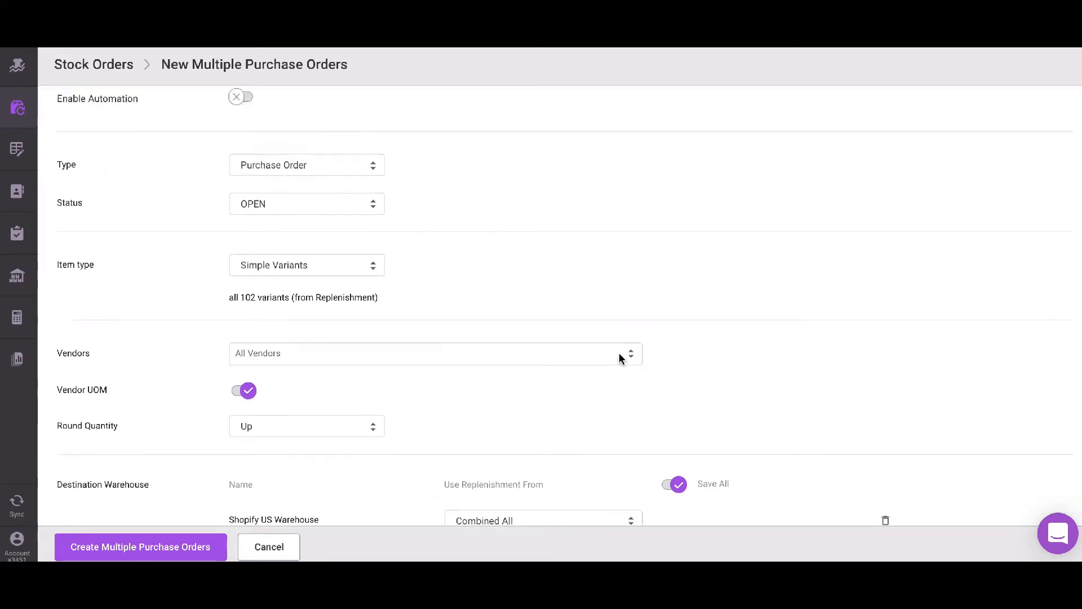
{"action": "left_click", "coordinate": [369, 167]}
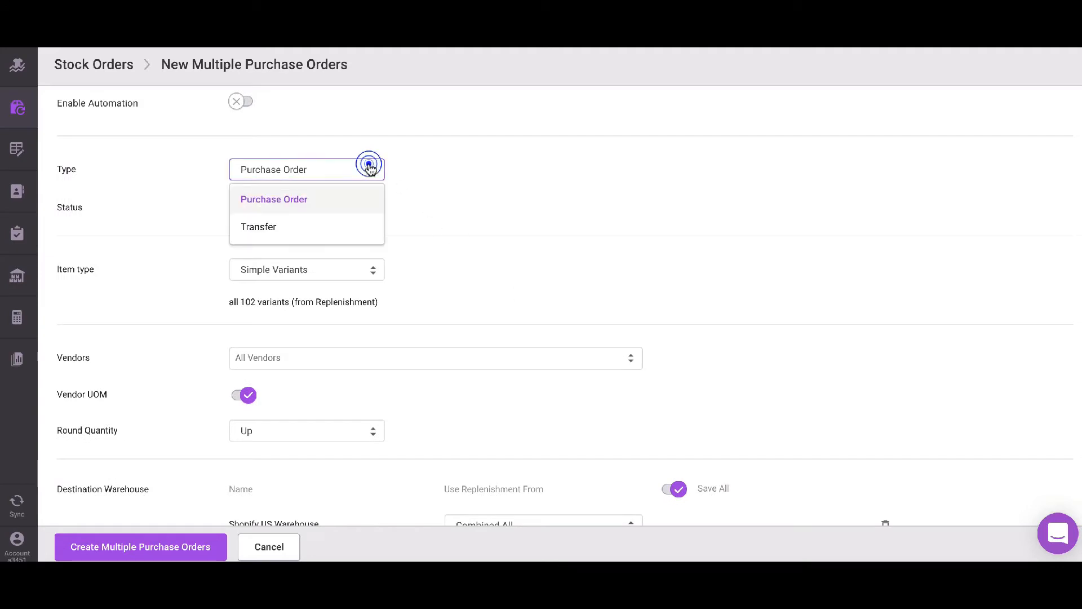
{"action": "left_click", "coordinate": [479, 208]}
{"action": "left_click", "coordinate": [363, 210]}
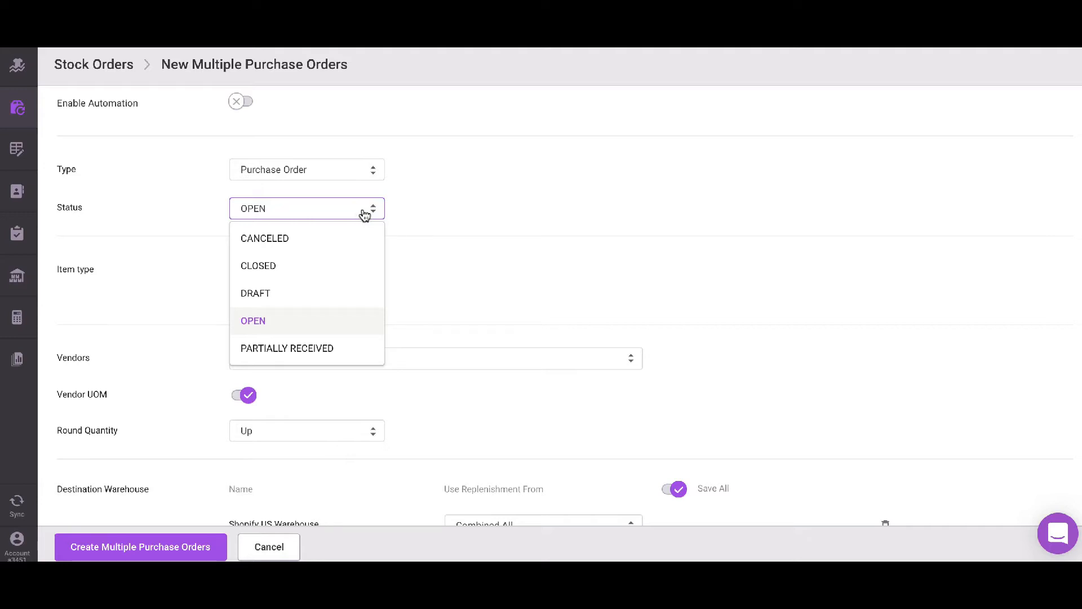
{"action": "left_click", "coordinate": [495, 218]}
{"action": "scroll", "coordinate": [496, 219], "scroll_direction": "down", "scroll_amount": 1}
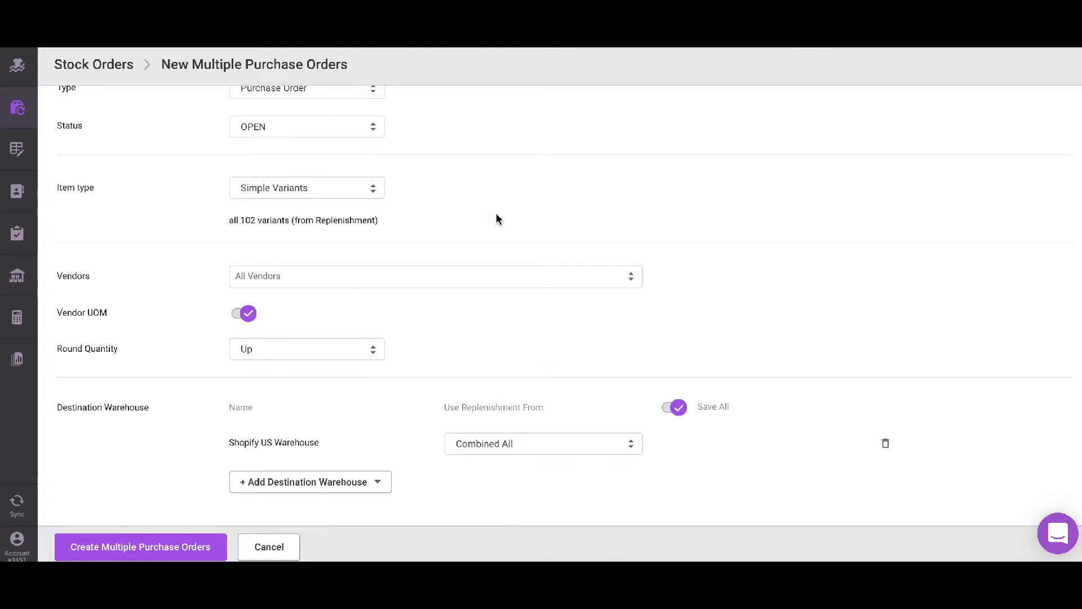
Examine the item type, vendor and quantity rounding choices for the purchase orders.
{"action": "left_click", "coordinate": [355, 195]}
{"action": "left_click", "coordinate": [355, 195]}
{"action": "scroll", "coordinate": [622, 255], "scroll_direction": "down", "scroll_amount": 1}
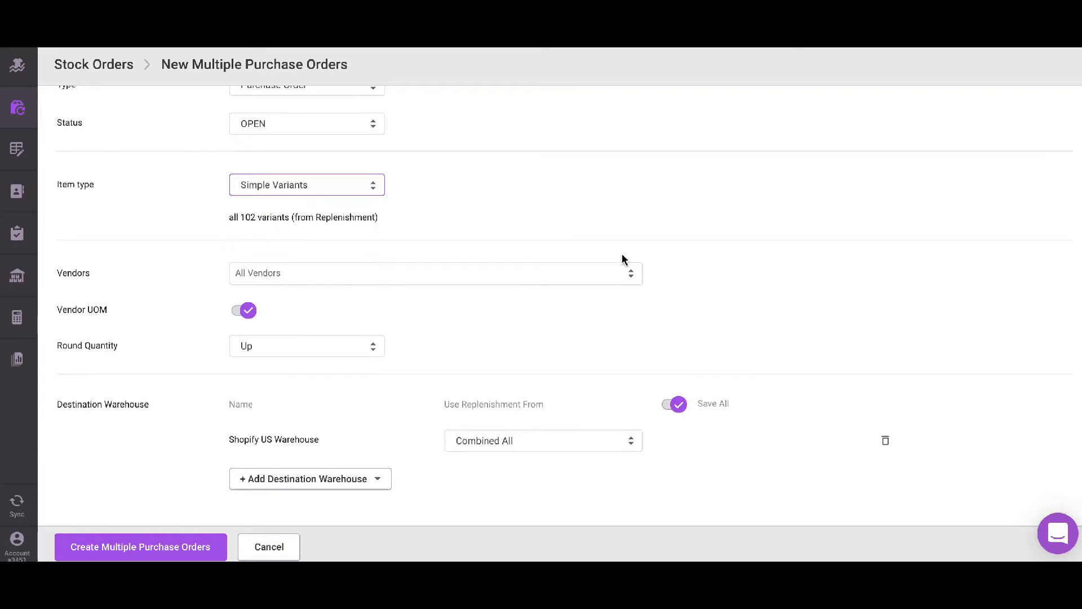
{"action": "left_click", "coordinate": [634, 276]}
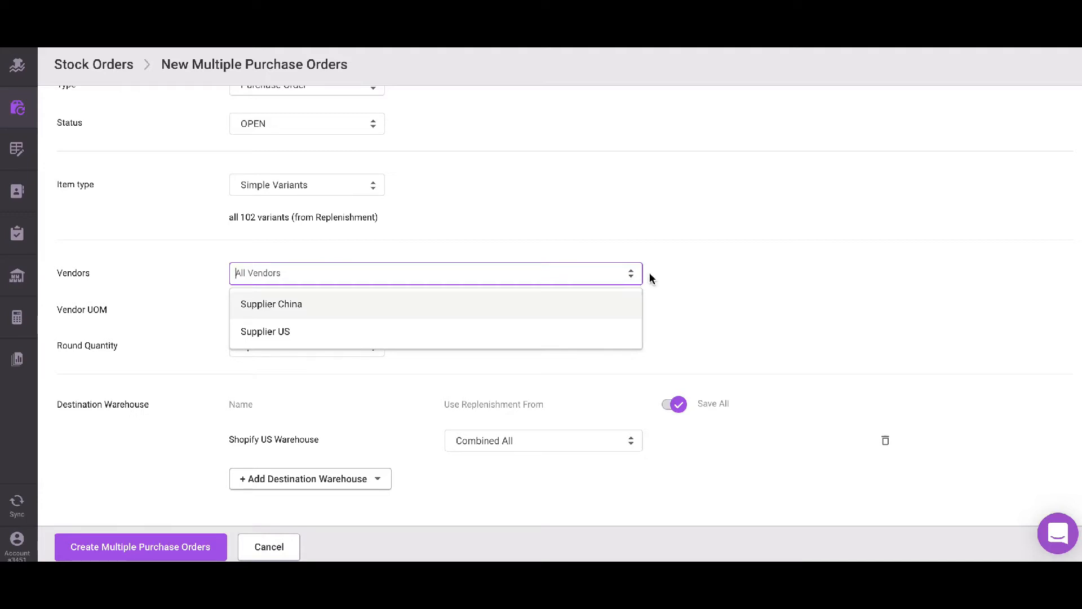
{"action": "left_click", "coordinate": [689, 279]}
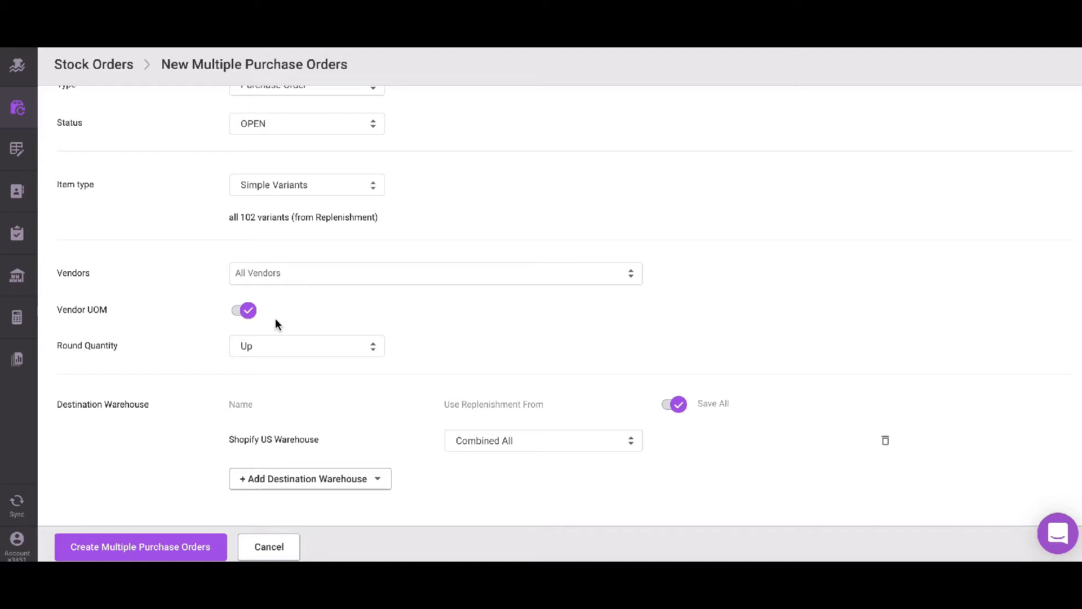
{"action": "left_click", "coordinate": [341, 348]}
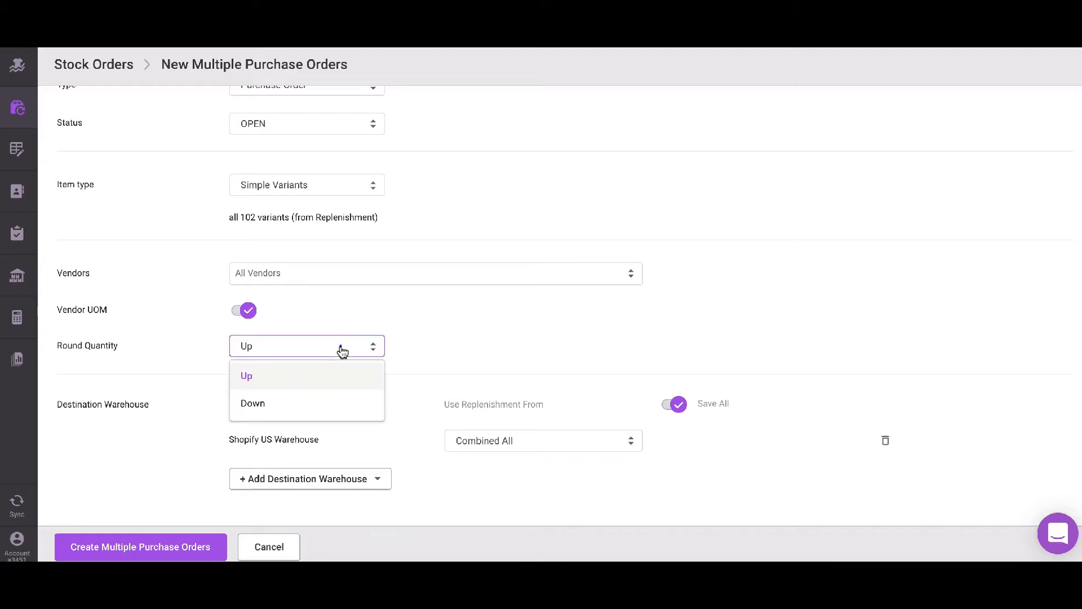
{"action": "left_click", "coordinate": [342, 349]}
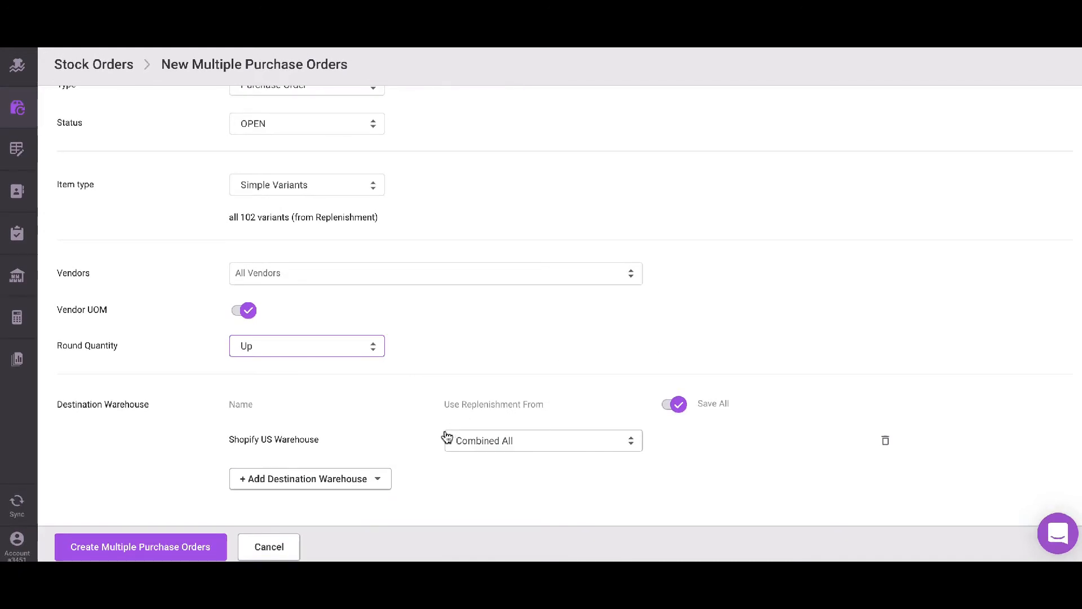
Use the Shopify US Warehouse replenishment for that destination and add FBA US as another destination warehouse.
{"action": "left_click", "coordinate": [485, 439]}
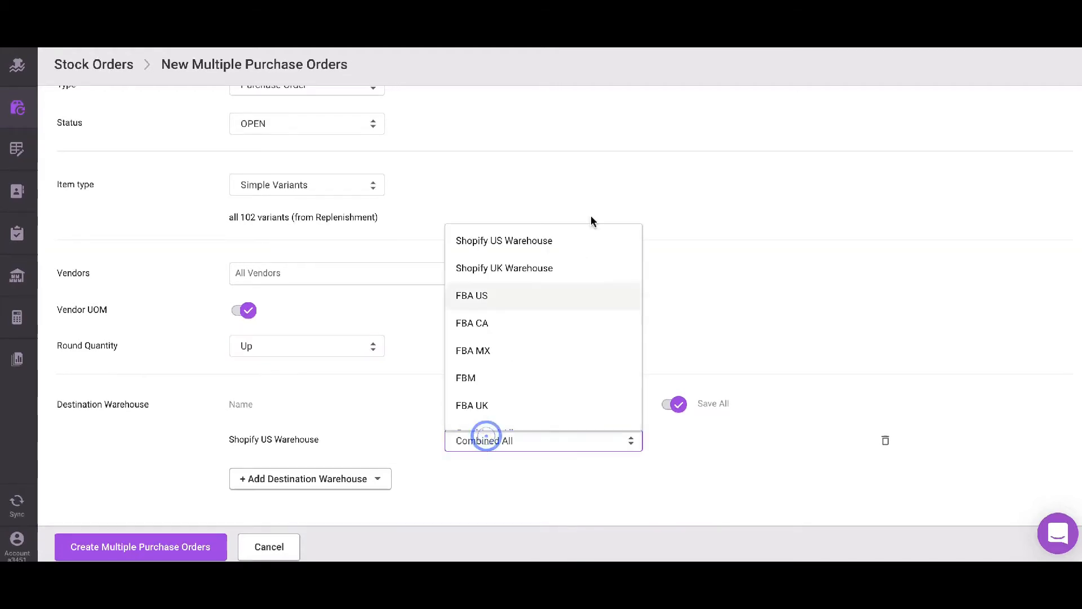
{"action": "left_click", "coordinate": [570, 242]}
{"action": "left_click", "coordinate": [324, 480]}
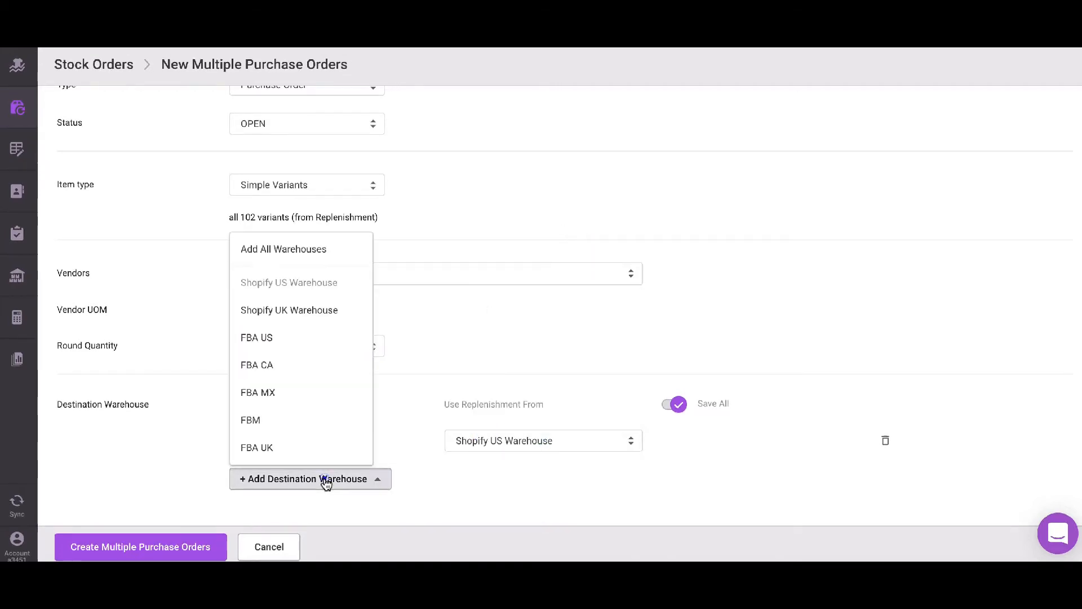
{"action": "left_click", "coordinate": [331, 344]}
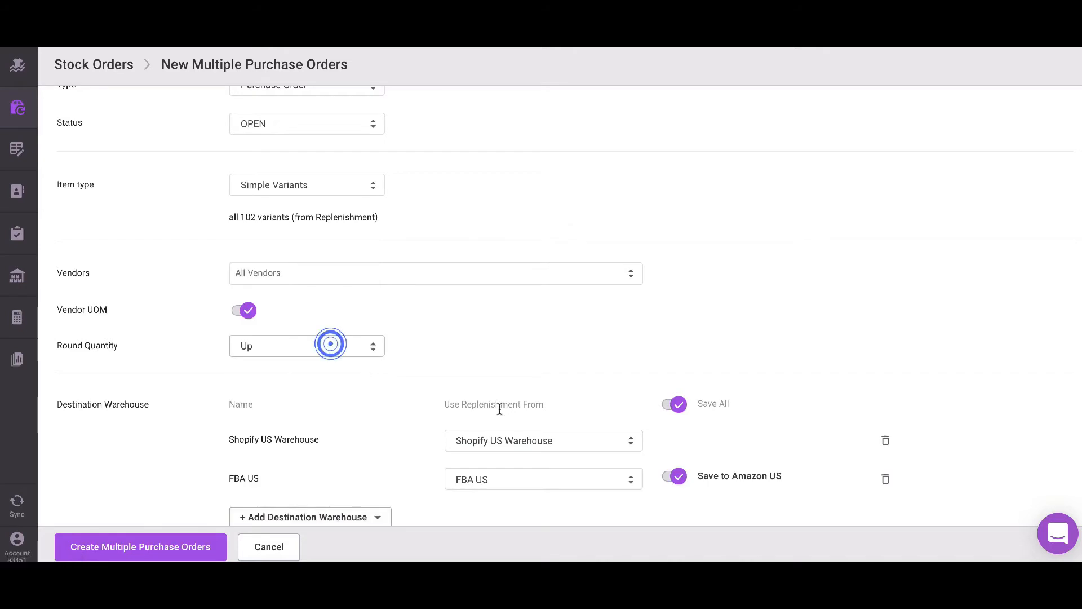
Add FBM as a destination warehouse and create the multiple purchase orders.
{"action": "scroll", "coordinate": [507, 417], "scroll_direction": "down", "scroll_amount": 1}
{"action": "left_click", "coordinate": [364, 478]}
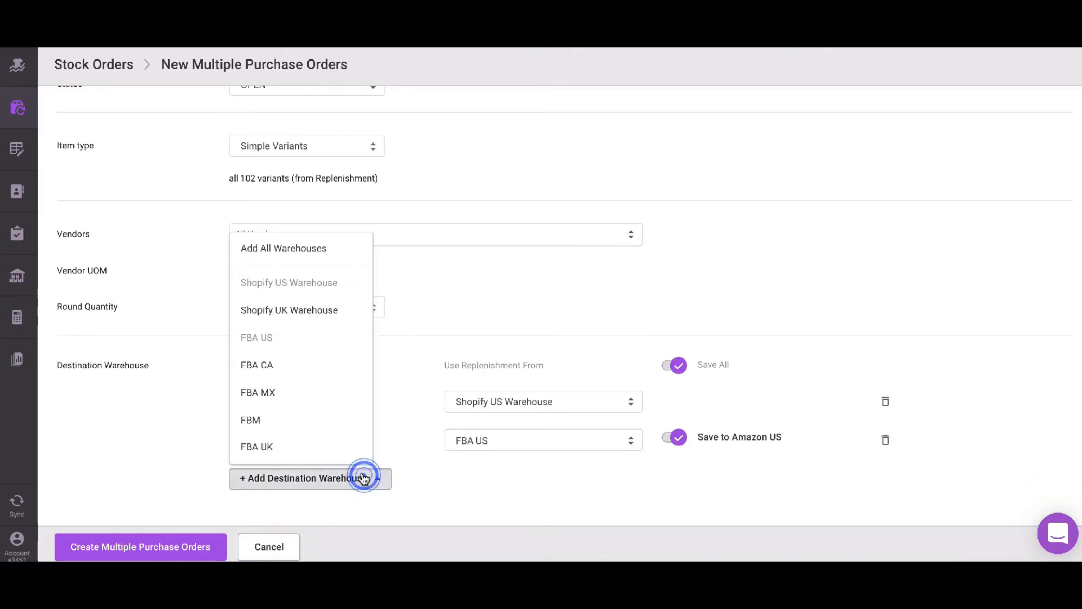
{"action": "left_click", "coordinate": [343, 422]}
{"action": "scroll", "coordinate": [552, 405], "scroll_direction": "down", "scroll_amount": 1}
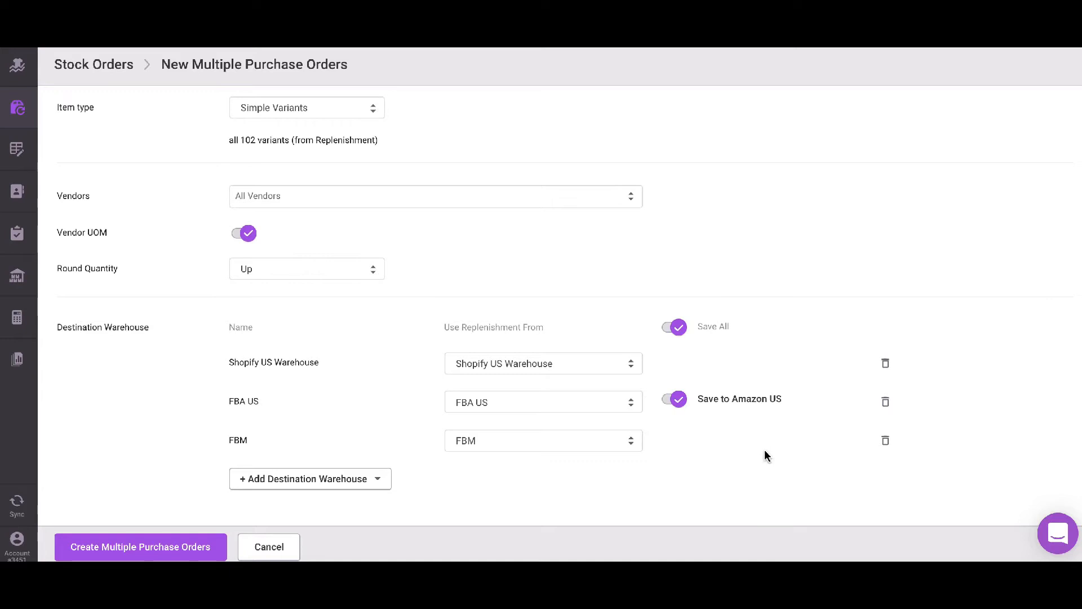
{"action": "left_click", "coordinate": [119, 544]}
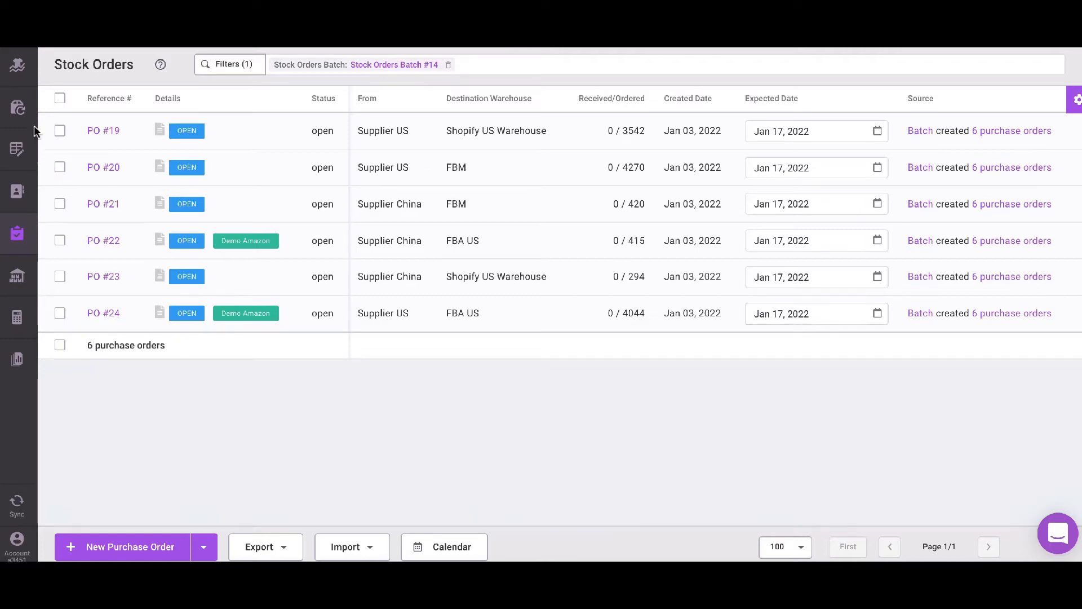
Return to Replenishment, select all 102 variants and start another set of multiple stock orders to Shopify US Warehouse.
{"action": "left_click", "coordinate": [19, 108]}
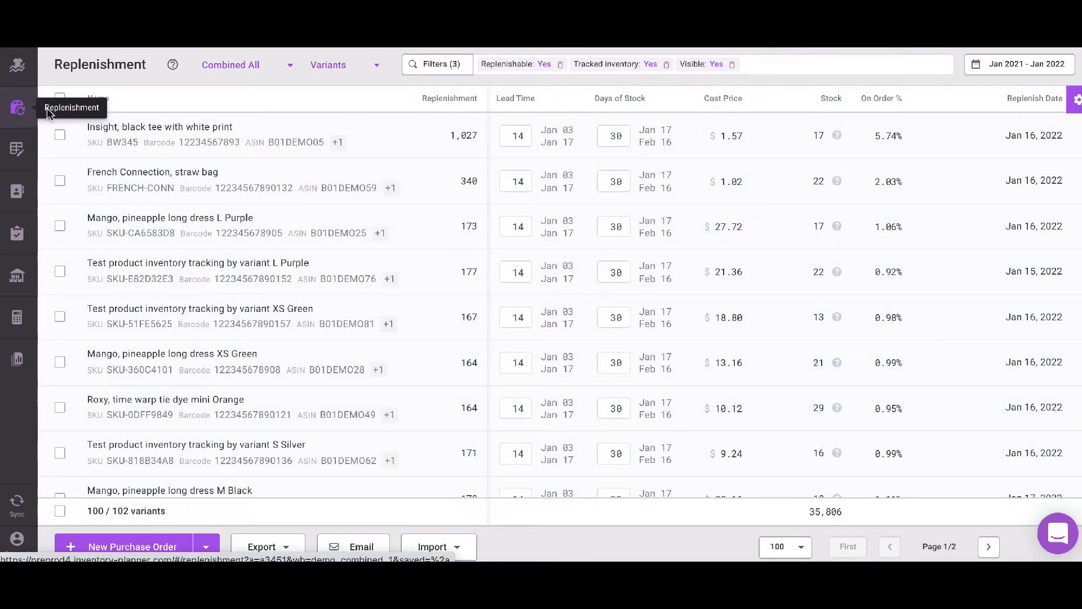
{"action": "left_click", "coordinate": [59, 135]}
{"action": "left_click", "coordinate": [60, 180]}
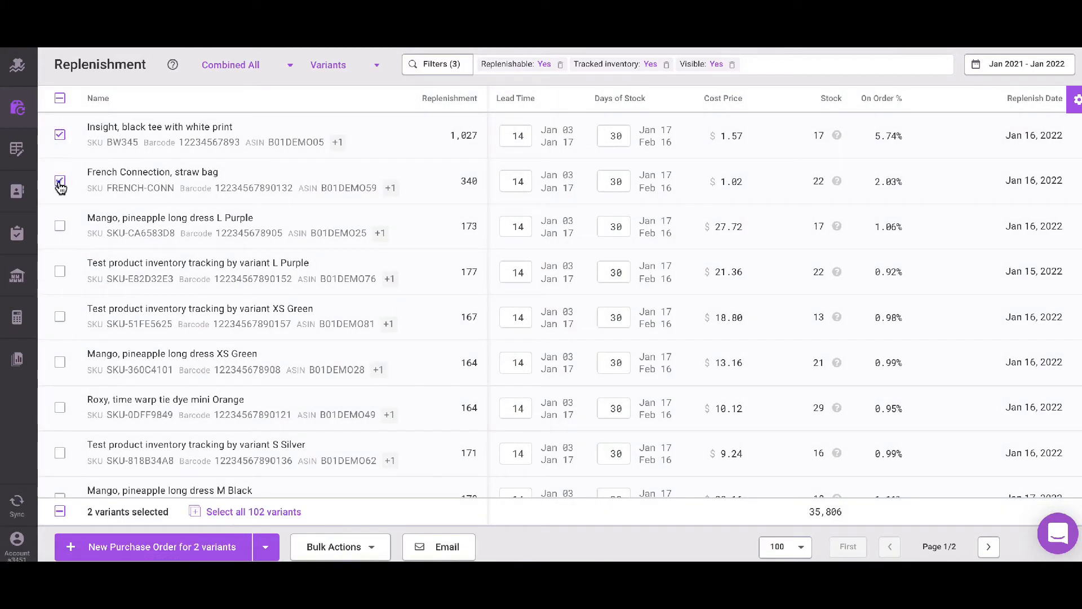
{"action": "left_click", "coordinate": [59, 225]}
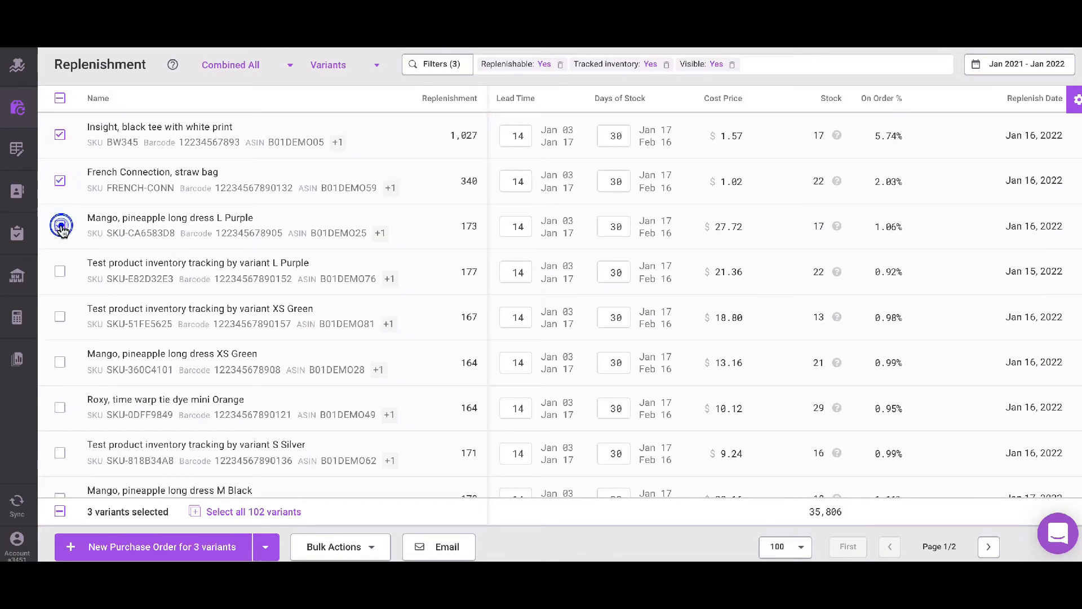
{"action": "left_click", "coordinate": [247, 511]}
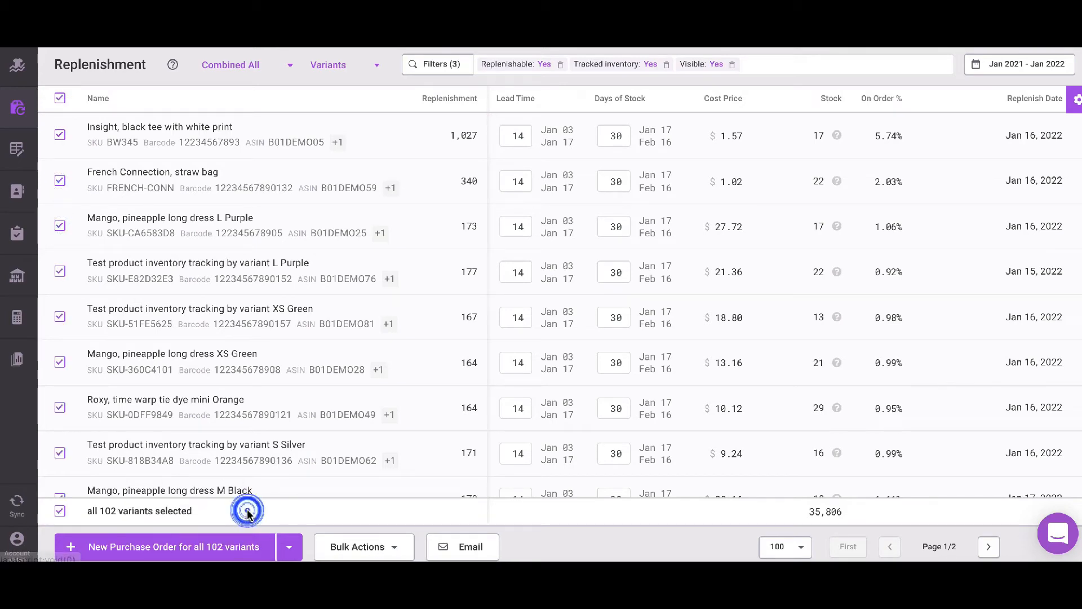
{"action": "left_click", "coordinate": [294, 548]}
{"action": "left_click", "coordinate": [331, 514]}
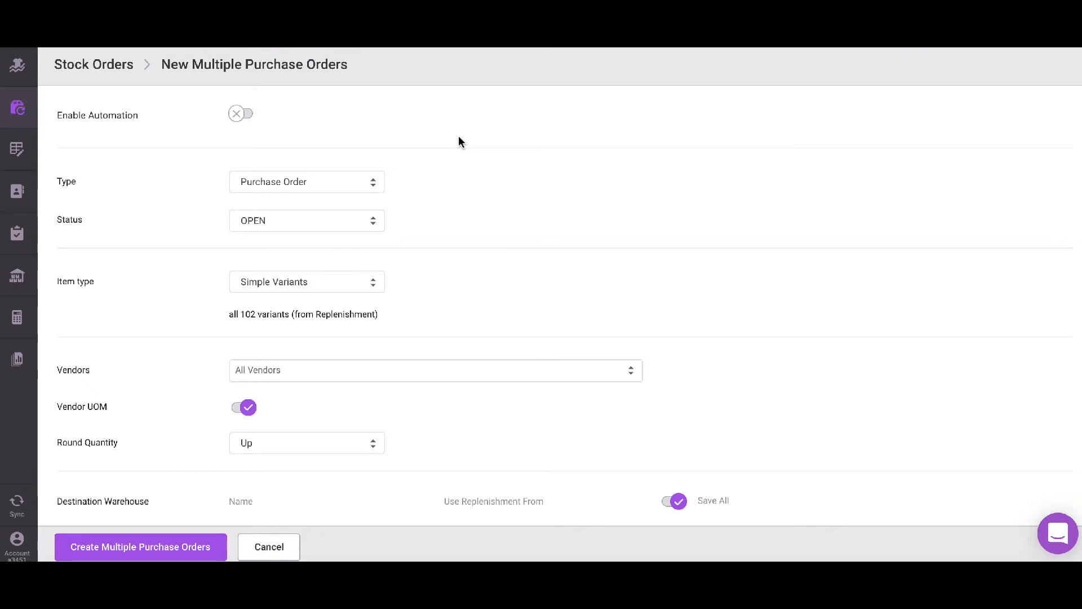
Change the order type to Transfer and set the source warehouse to Shopify US Warehouse.
{"action": "left_click", "coordinate": [338, 174]}
{"action": "left_click", "coordinate": [327, 235]}
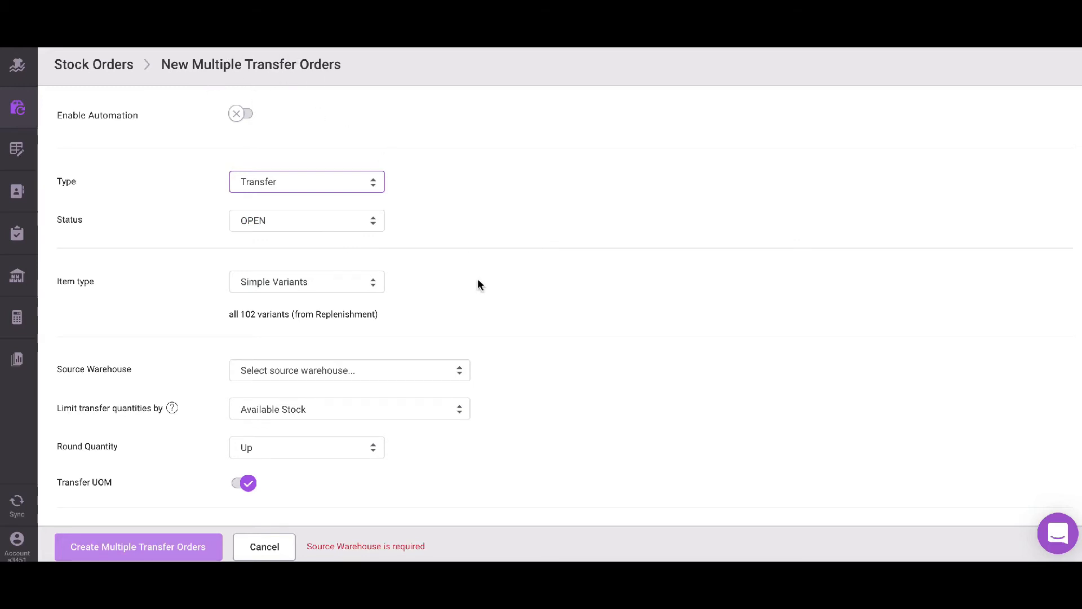
{"action": "scroll", "coordinate": [478, 280], "scroll_direction": "down", "scroll_amount": 2}
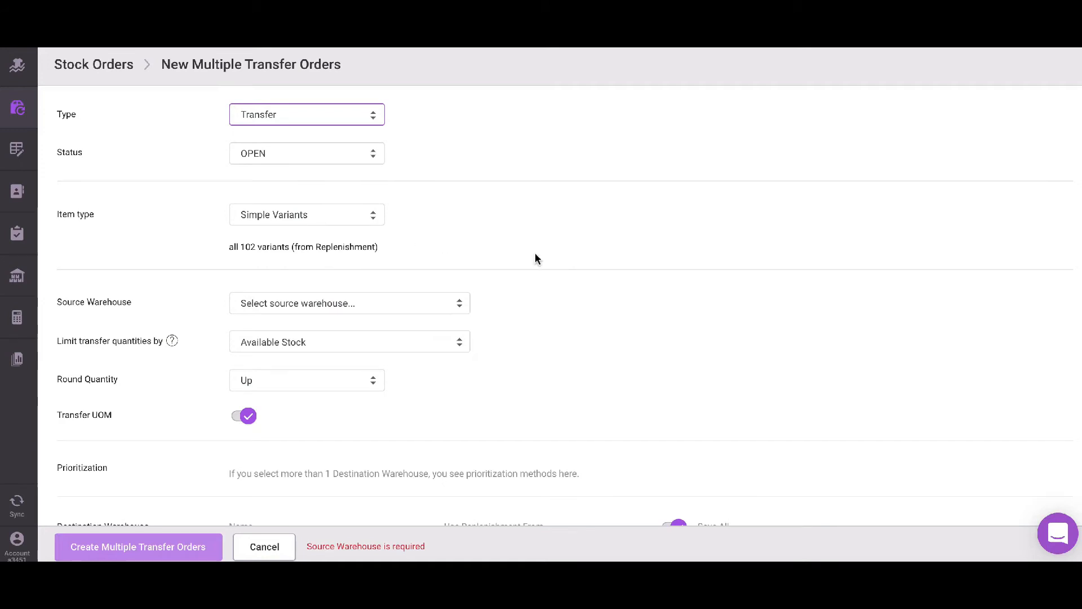
{"action": "scroll", "coordinate": [630, 329], "scroll_direction": "down", "scroll_amount": 3}
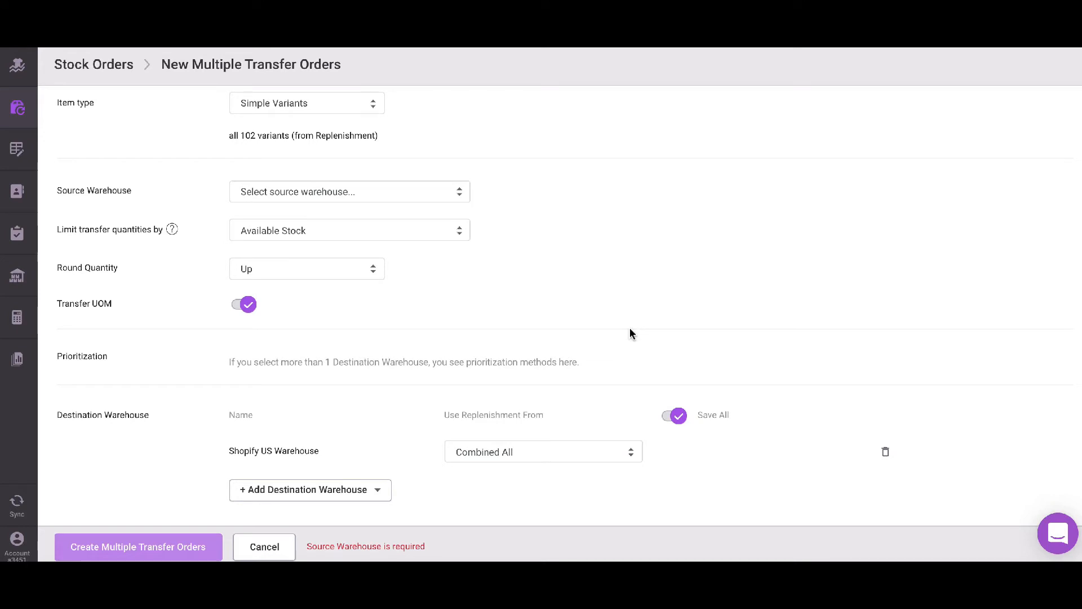
{"action": "left_click", "coordinate": [461, 192]}
{"action": "left_click", "coordinate": [396, 221]}
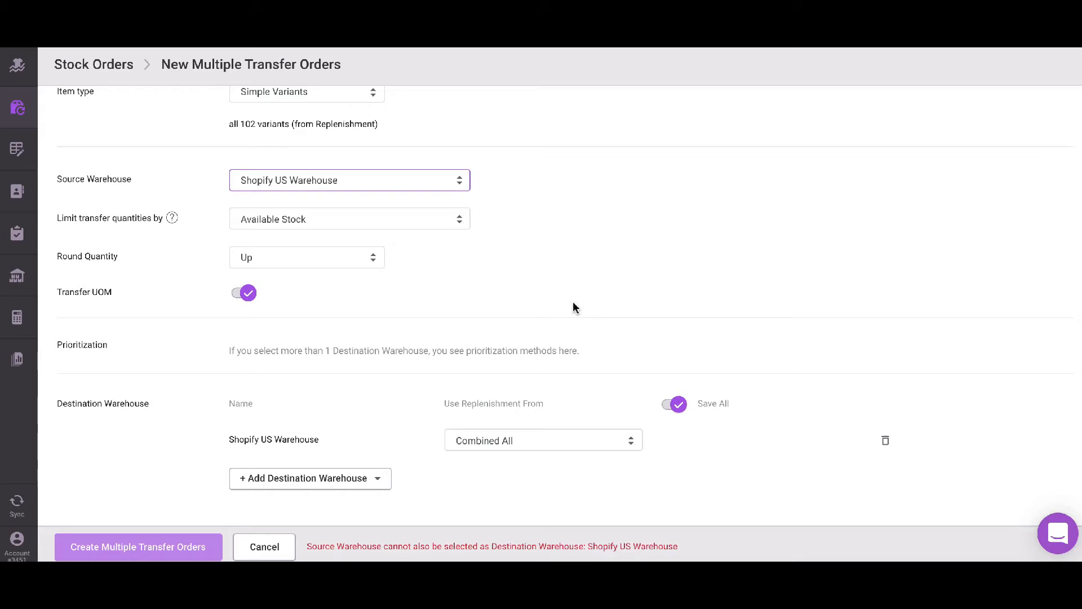
Set the transfer orders' quantity rounding to Down.
{"action": "mouse_move", "coordinate": [171, 218]}
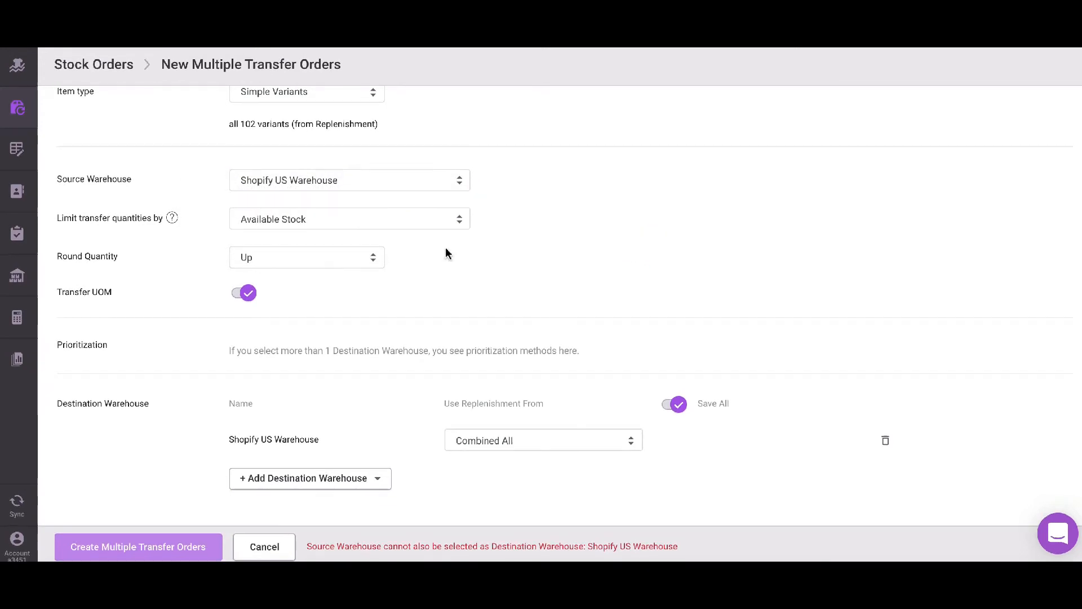
{"action": "left_click", "coordinate": [359, 259]}
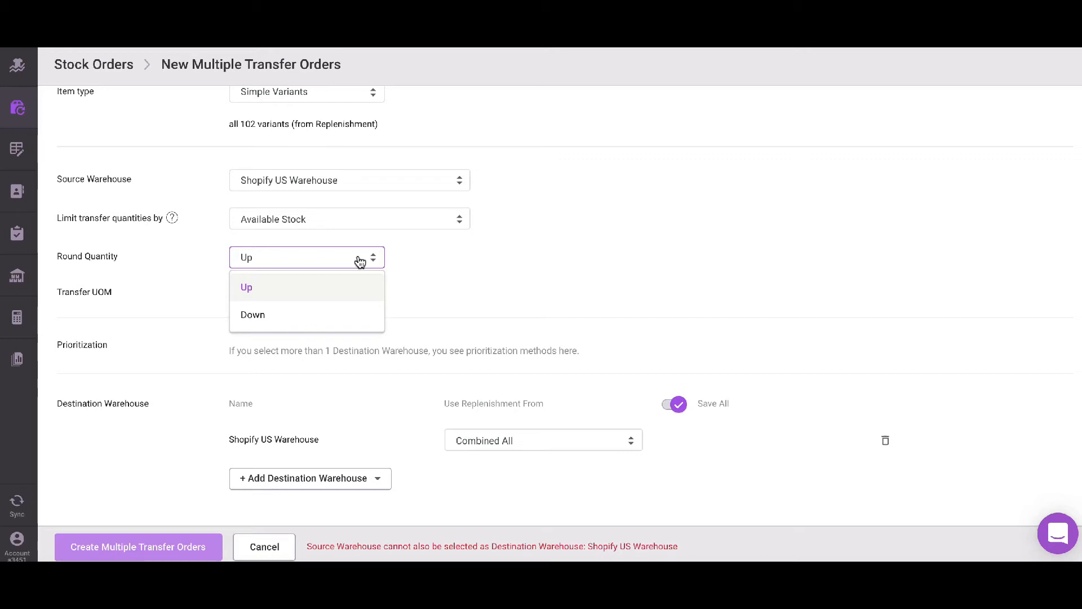
{"action": "left_click", "coordinate": [349, 308]}
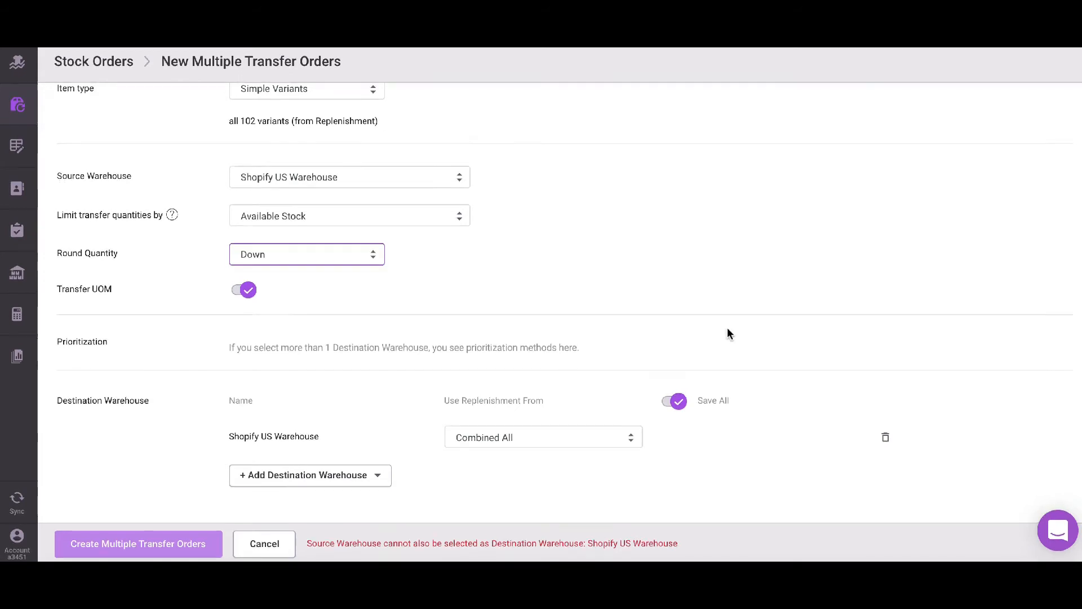
Use Shopify US Warehouse replenishment for the existing destination and add Shopify UK Warehouse as a second destination warehouse.
{"action": "left_click", "coordinate": [479, 450]}
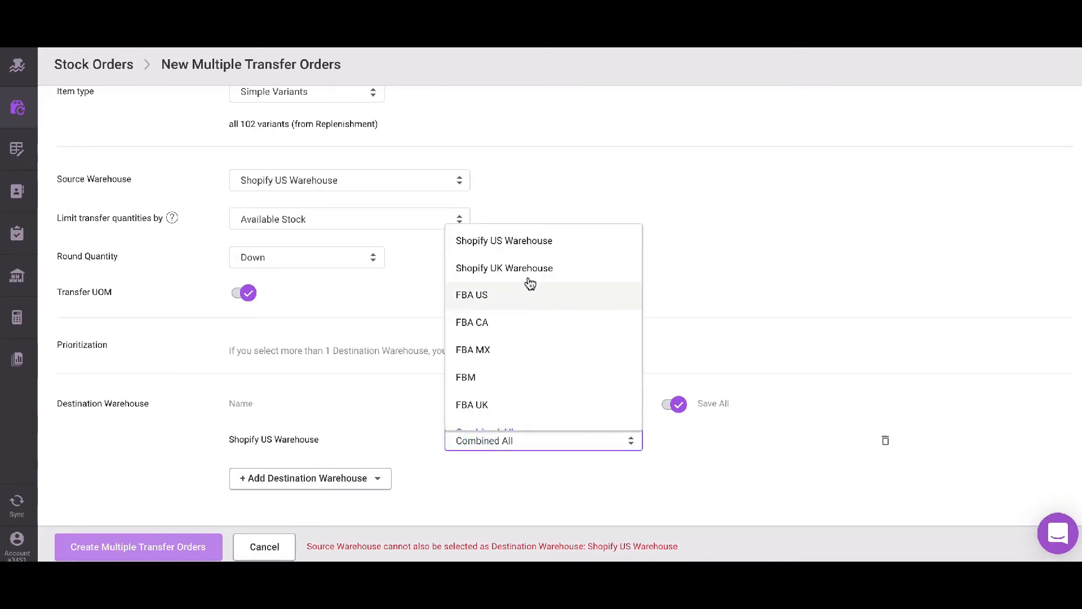
{"action": "left_click", "coordinate": [539, 249]}
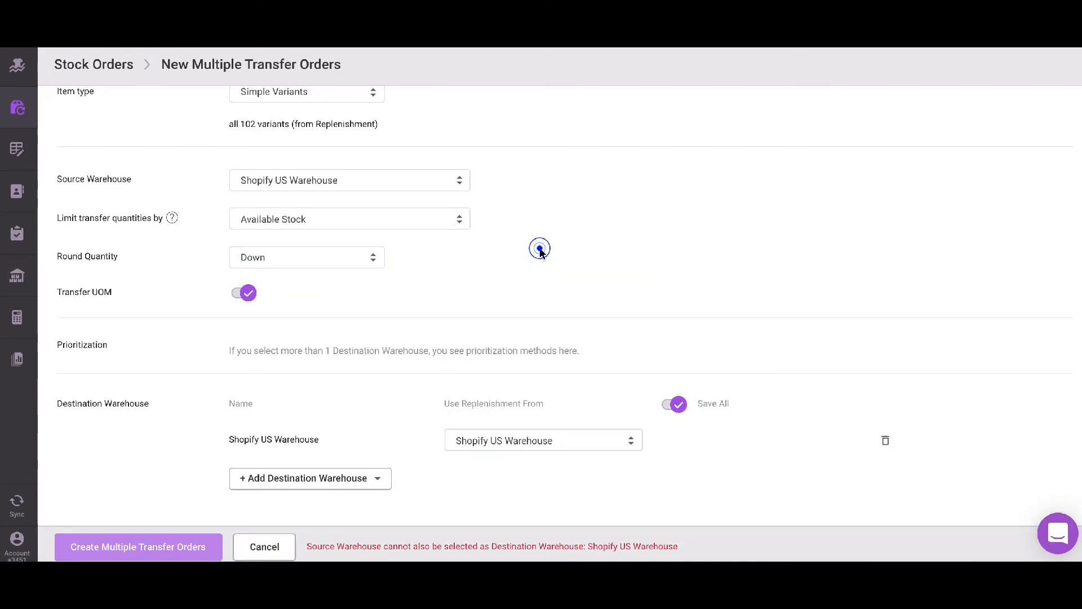
{"action": "left_click", "coordinate": [289, 478]}
{"action": "left_click", "coordinate": [314, 310]}
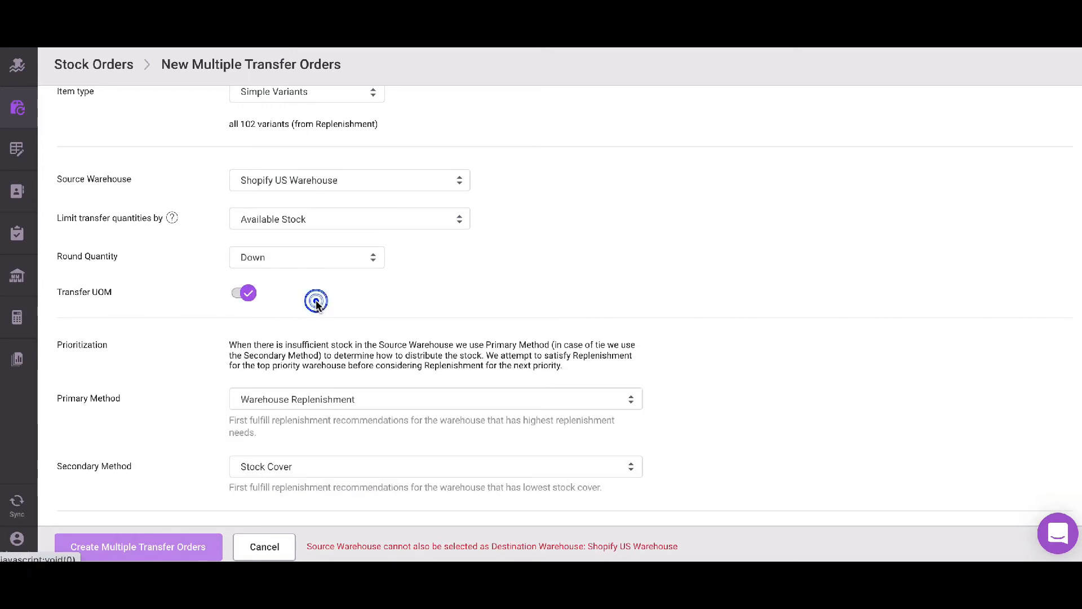
Add FBA CA and FBA MX as further destination warehouses for the transfer orders.
{"action": "scroll", "coordinate": [435, 383], "scroll_direction": "down", "scroll_amount": 3}
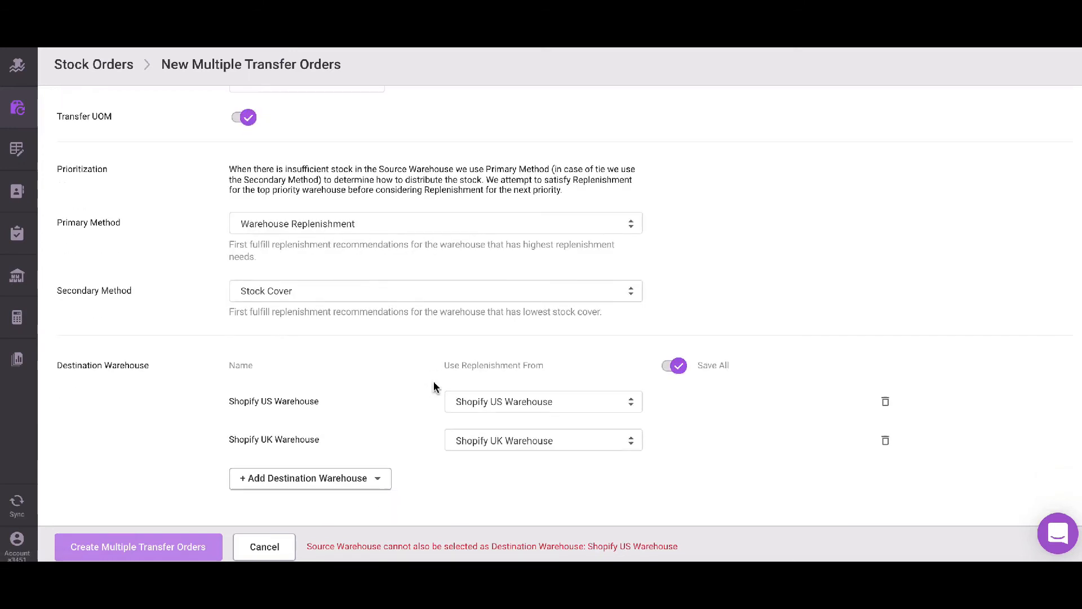
{"action": "left_click", "coordinate": [340, 478]}
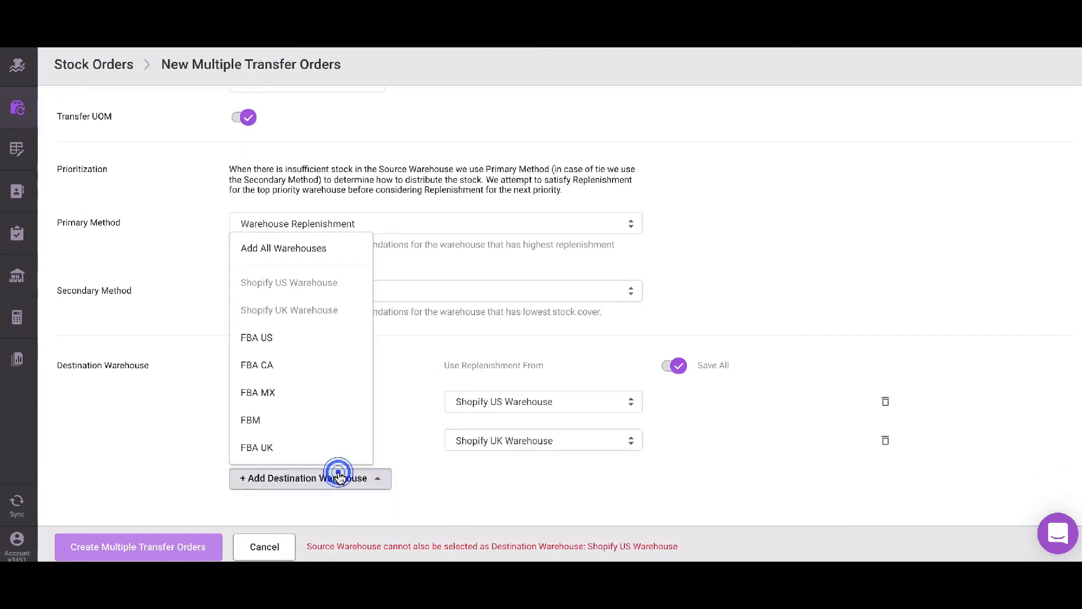
{"action": "left_click", "coordinate": [314, 367]}
{"action": "scroll", "coordinate": [583, 420], "scroll_direction": "down", "scroll_amount": 1}
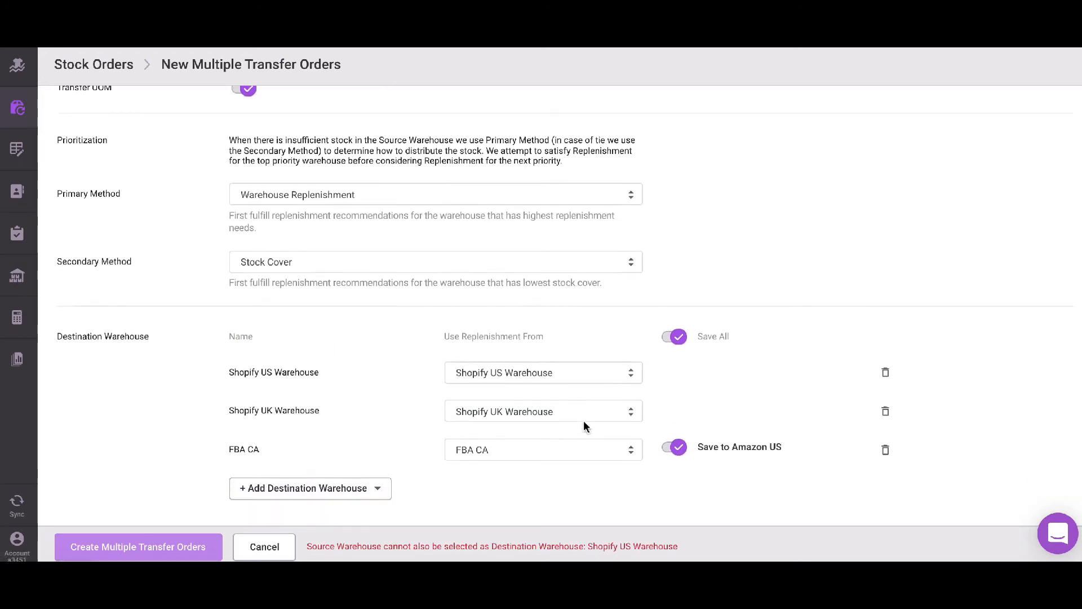
{"action": "left_click", "coordinate": [340, 479]}
{"action": "left_click", "coordinate": [303, 393]}
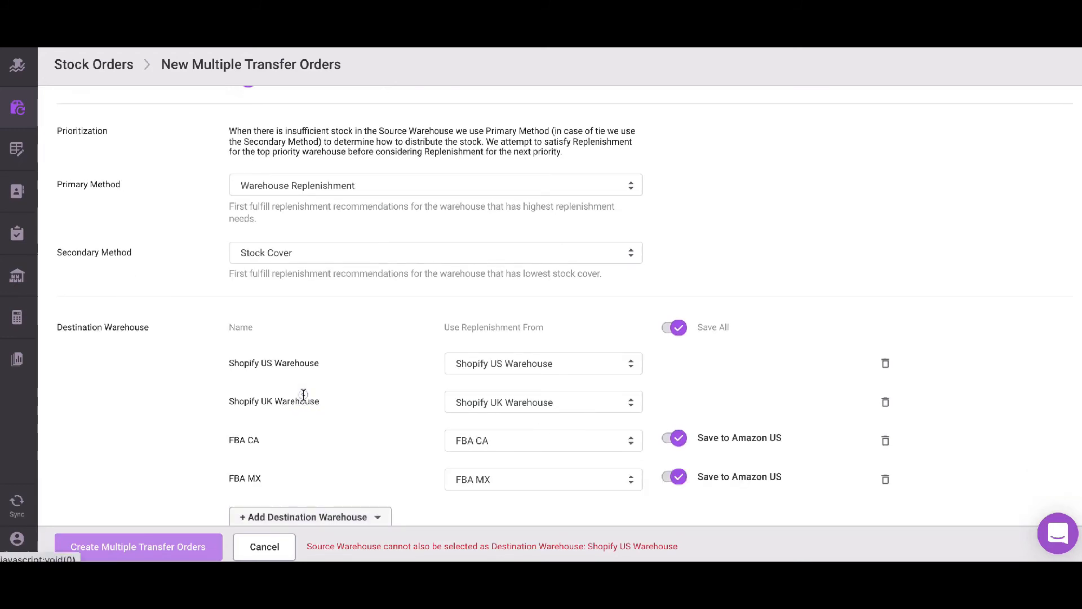
Set the prioritization's primary method to Stock Cover and its secondary method to Warehouse Replenishment.
{"action": "scroll", "coordinate": [643, 238], "scroll_direction": "up", "scroll_amount": 3}
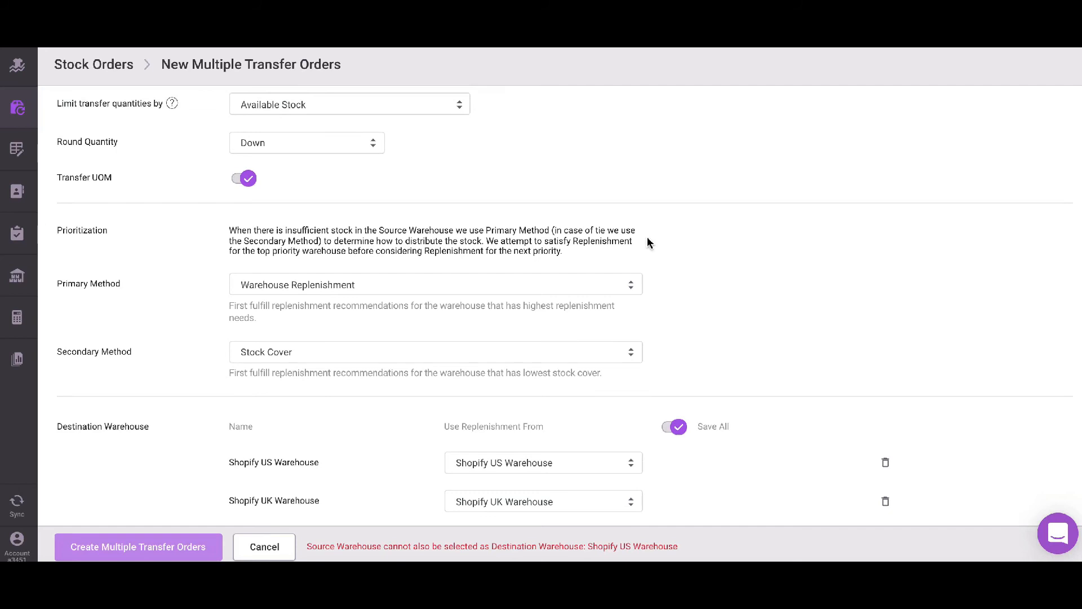
{"action": "scroll", "coordinate": [751, 282], "scroll_direction": "up", "scroll_amount": 1}
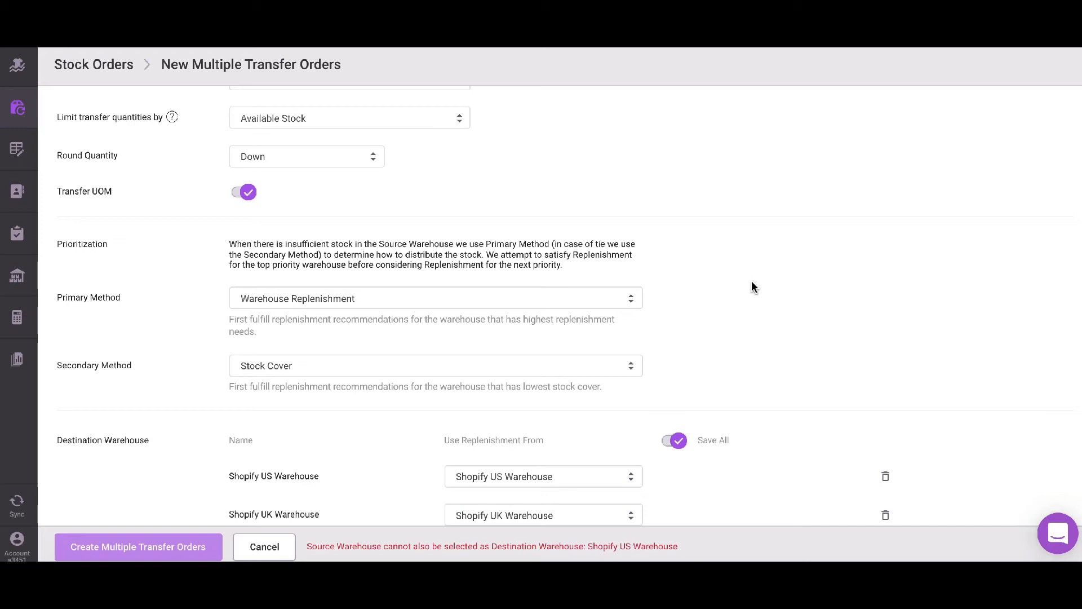
{"action": "scroll", "coordinate": [751, 284], "scroll_direction": "down", "scroll_amount": 1}
{"action": "left_click", "coordinate": [603, 259]}
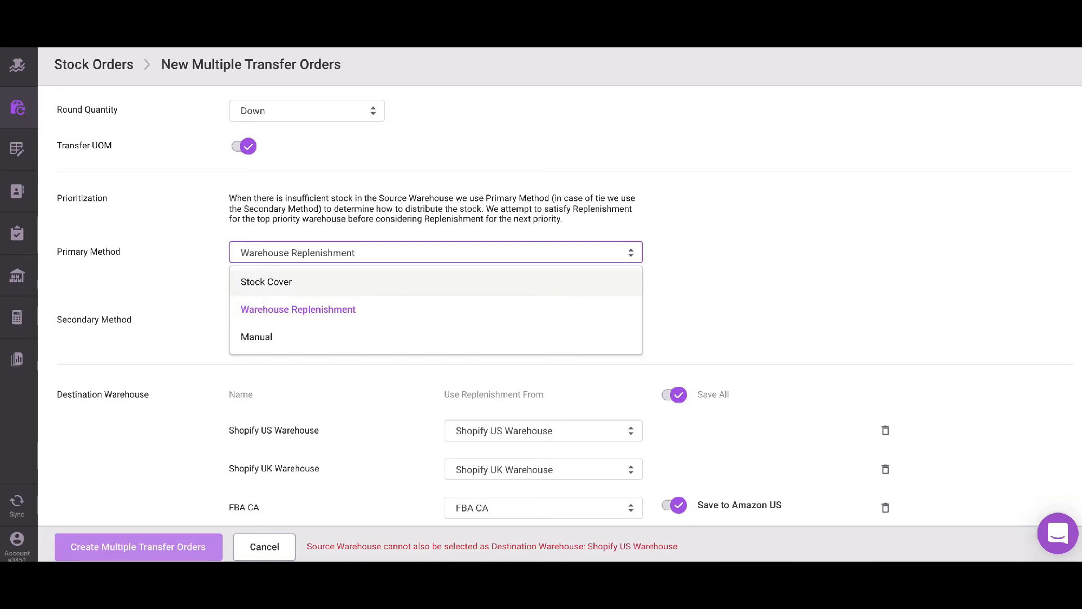
{"action": "left_click", "coordinate": [547, 285]}
{"action": "left_click", "coordinate": [500, 300]}
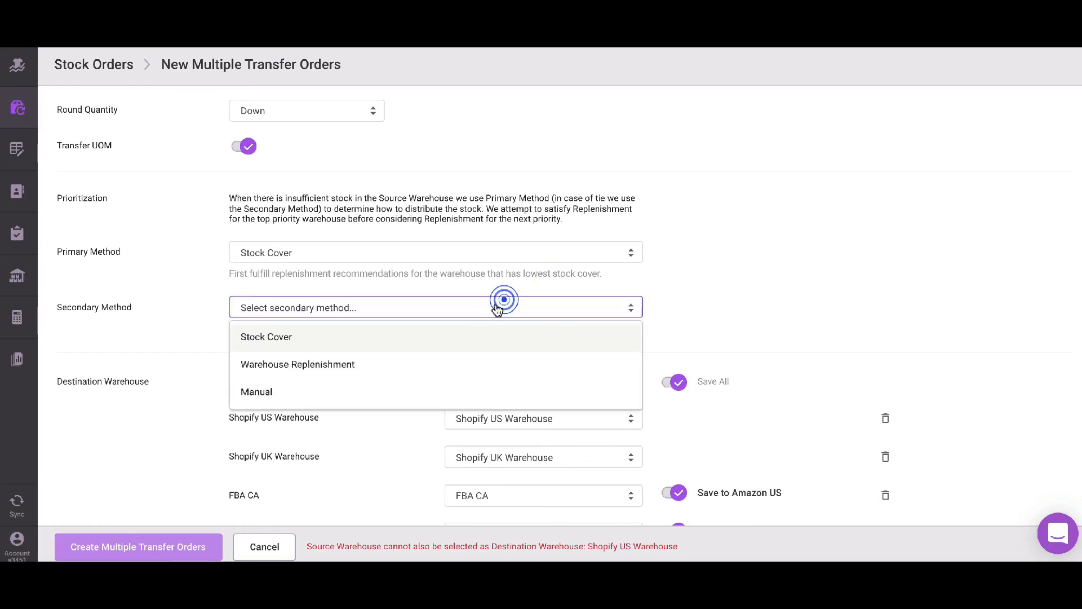
{"action": "left_click", "coordinate": [465, 367]}
Remove Shopify US Warehouse from the destination warehouses and create the multiple transfer orders.
{"action": "scroll", "coordinate": [678, 349], "scroll_direction": "down", "scroll_amount": 2}
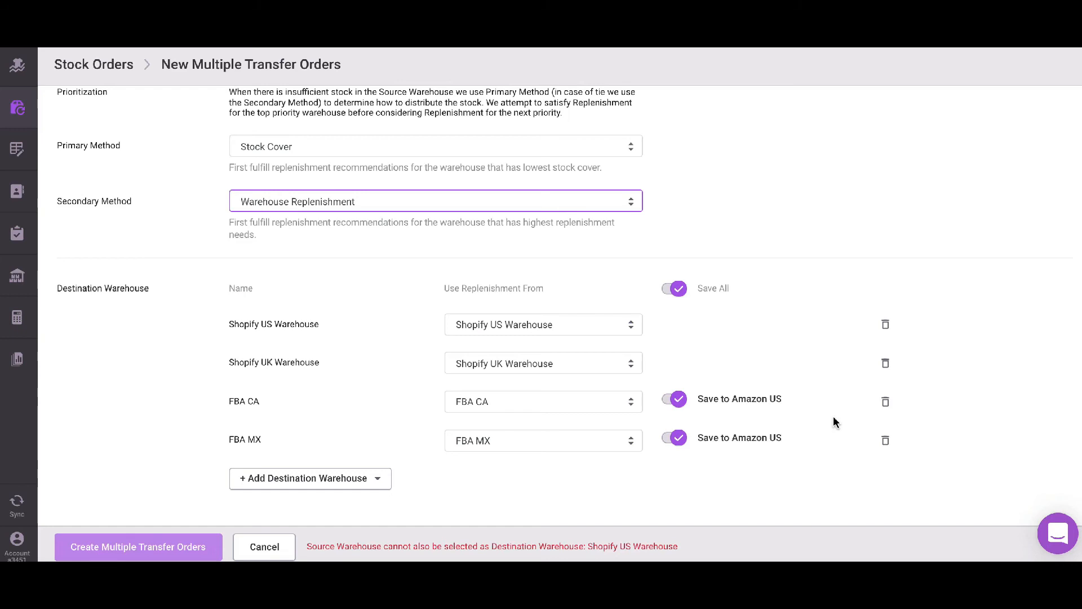
{"action": "scroll", "coordinate": [834, 420], "scroll_direction": "up", "scroll_amount": 3}
{"action": "scroll", "coordinate": [835, 421], "scroll_direction": "down", "scroll_amount": 2}
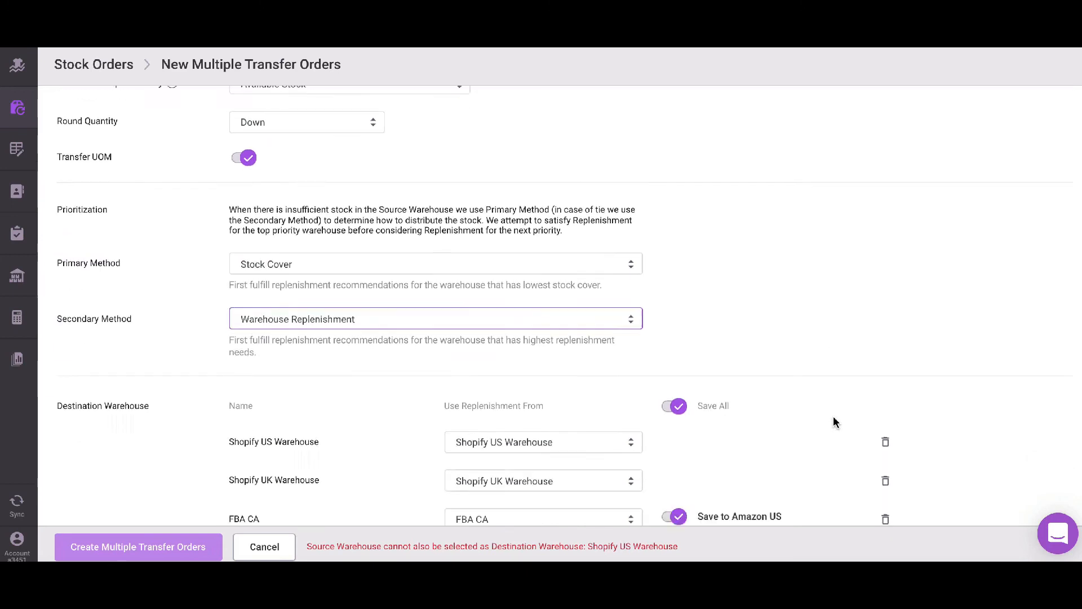
{"action": "scroll", "coordinate": [834, 422], "scroll_direction": "down", "scroll_amount": 1}
{"action": "left_click", "coordinate": [884, 393]}
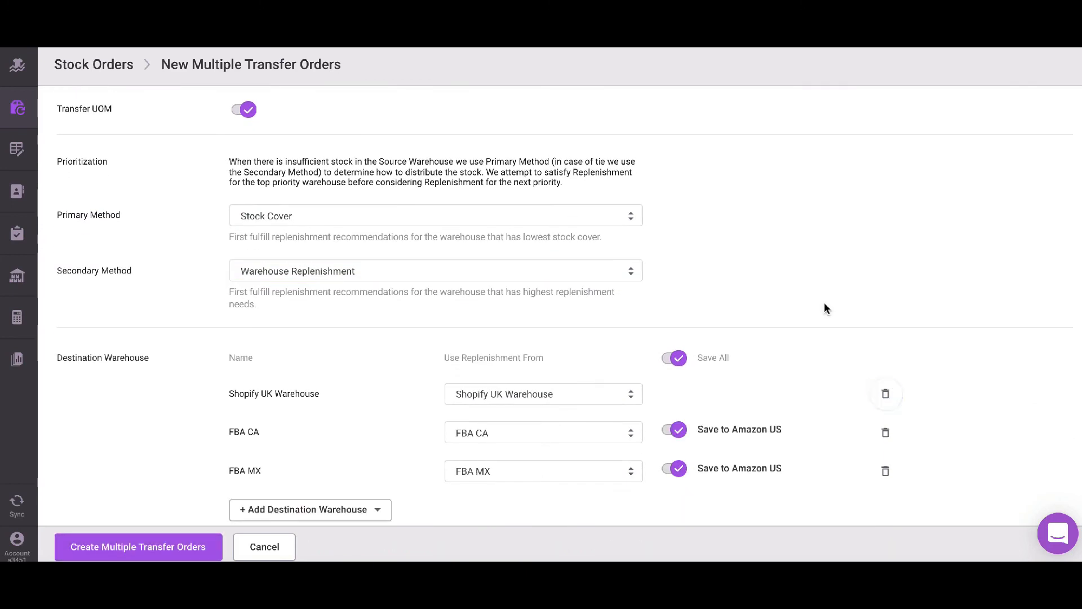
{"action": "scroll", "coordinate": [824, 307], "scroll_direction": "down", "scroll_amount": 1}
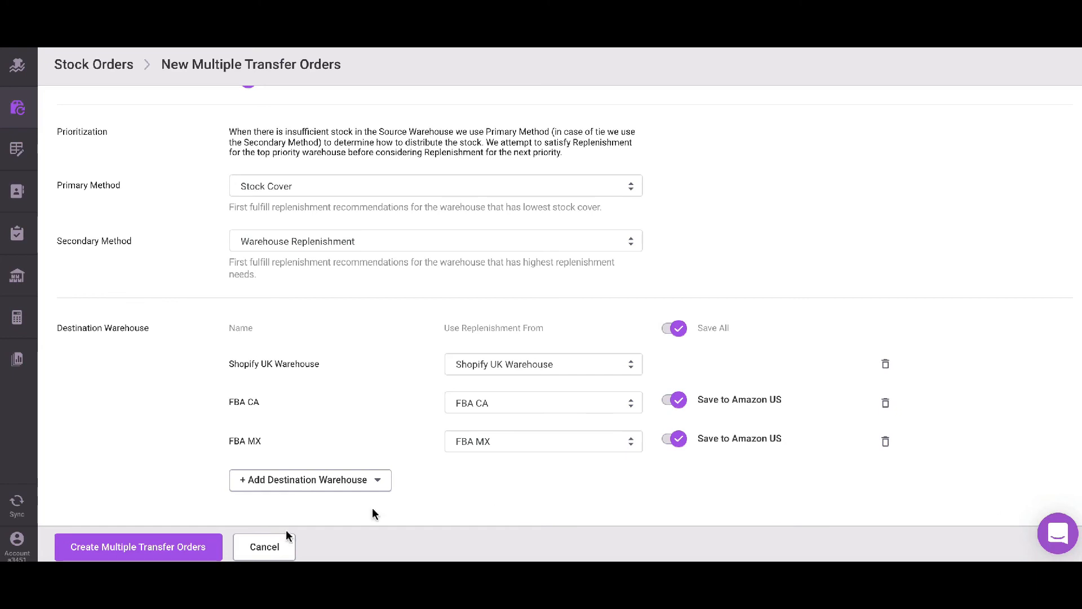
{"action": "left_click", "coordinate": [120, 547]}
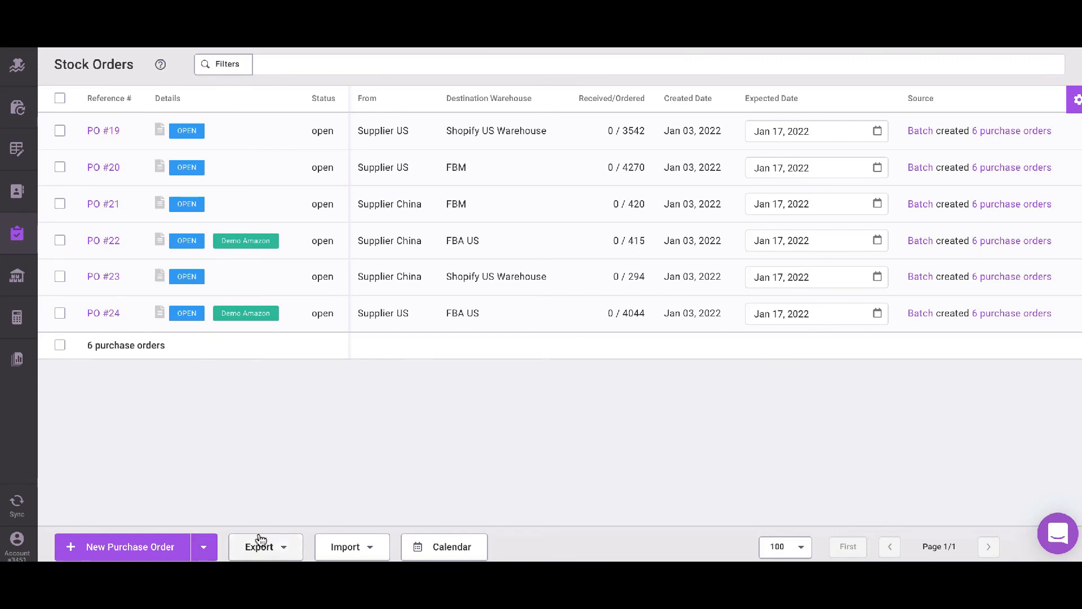
Check the Stock Orders Batch History and return to the Stock Orders list.
{"action": "left_click", "coordinate": [204, 547]}
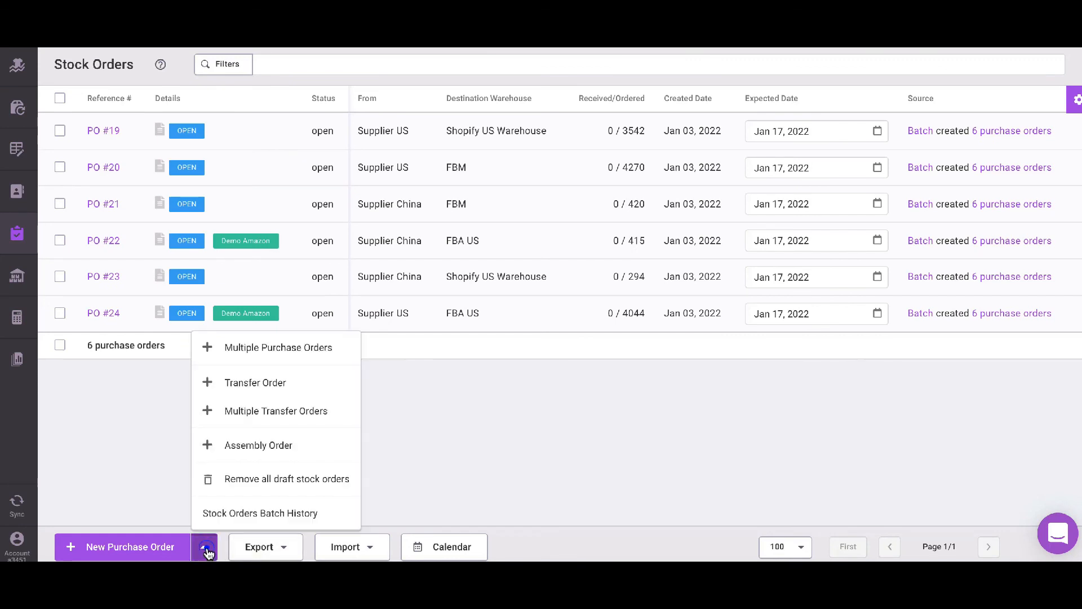
{"action": "left_click", "coordinate": [242, 514]}
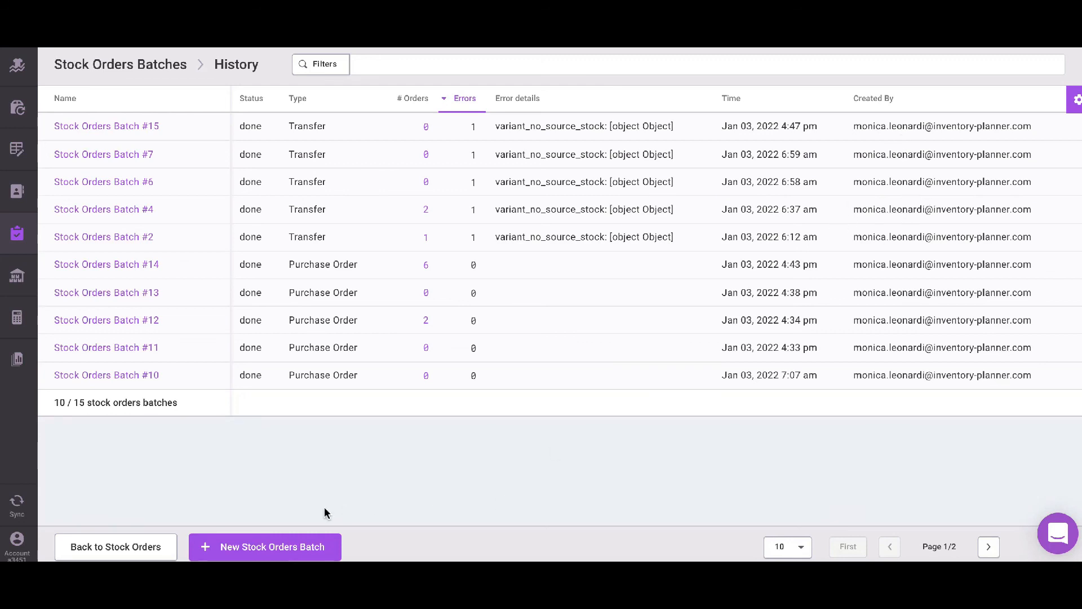
{"action": "left_click", "coordinate": [17, 233]}
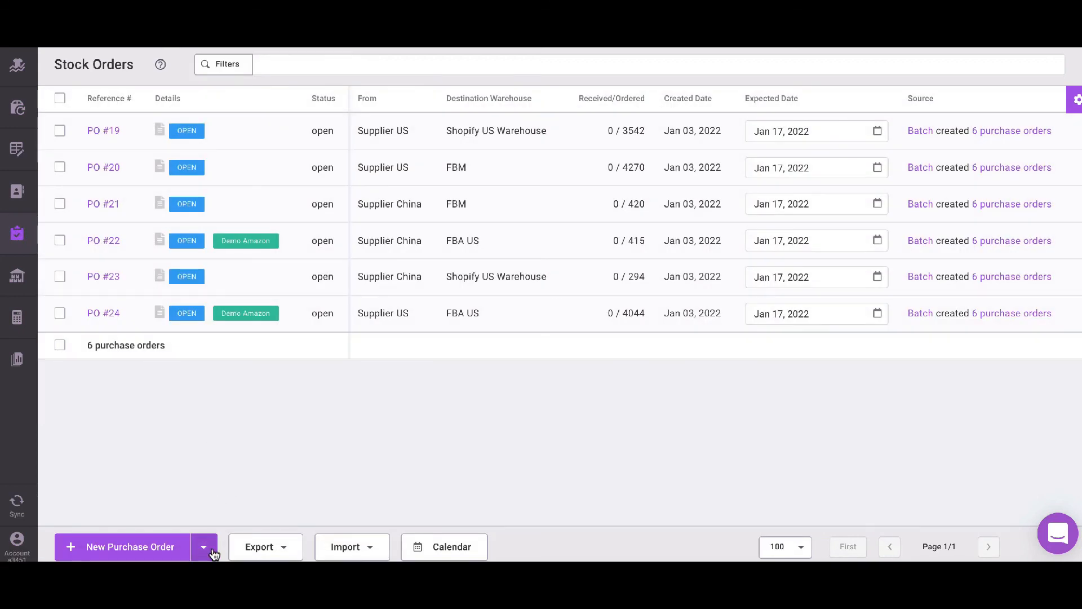
{"action": "left_click", "coordinate": [213, 550]}
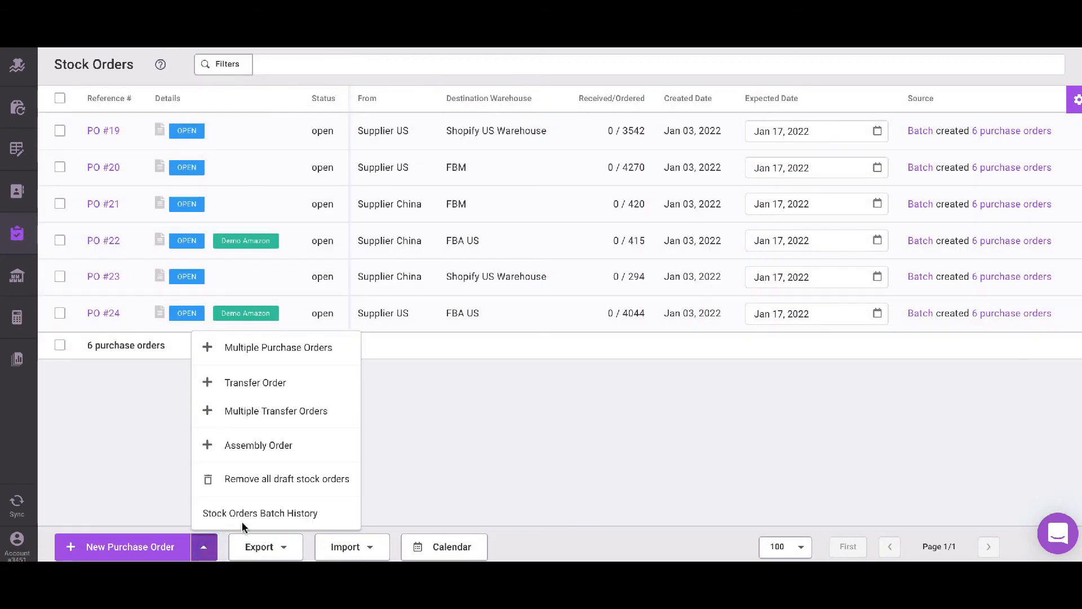
{"action": "left_click", "coordinate": [617, 440]}
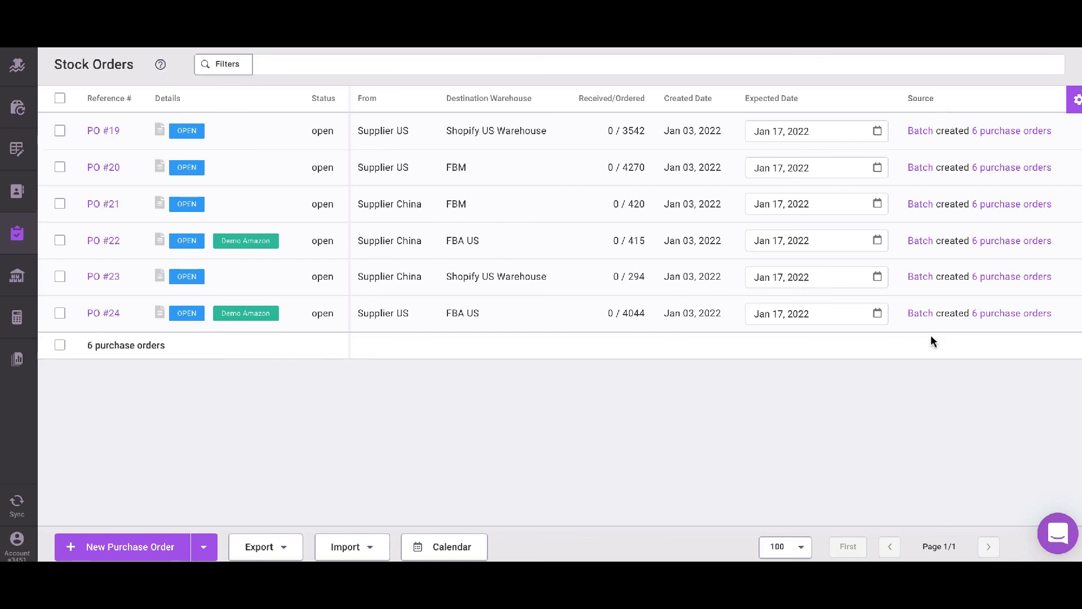